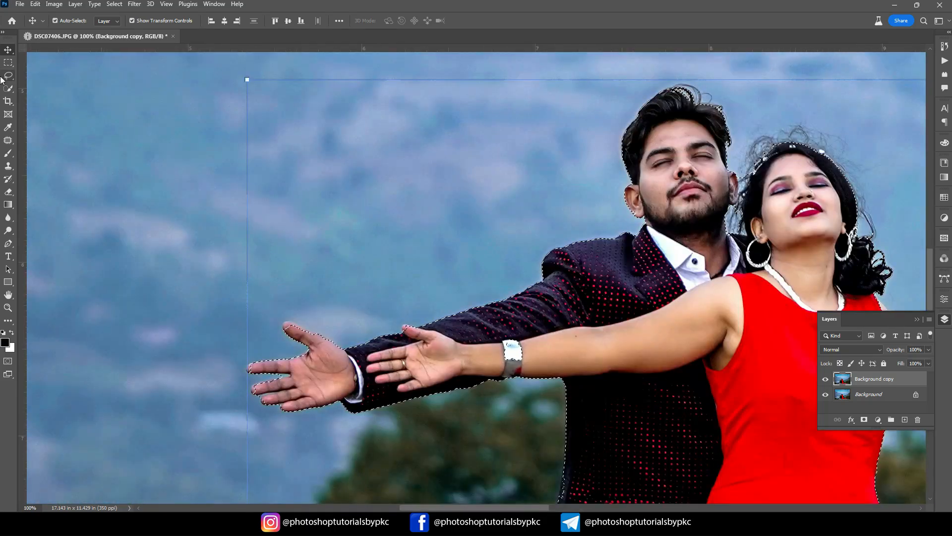
- Add the man's missed ear area to the couple selection with the Quick Selection tool
key("w")
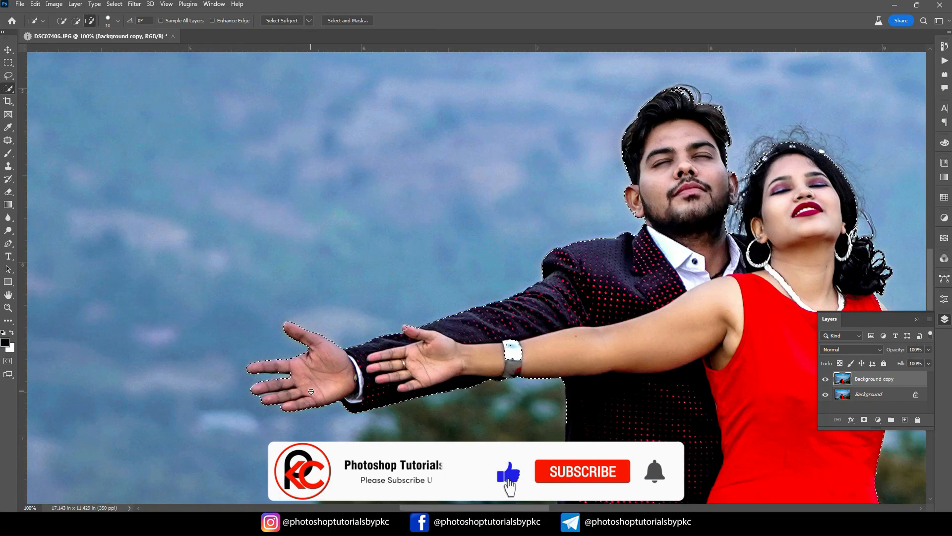
right_click(8, 89)
left_click(39, 112)
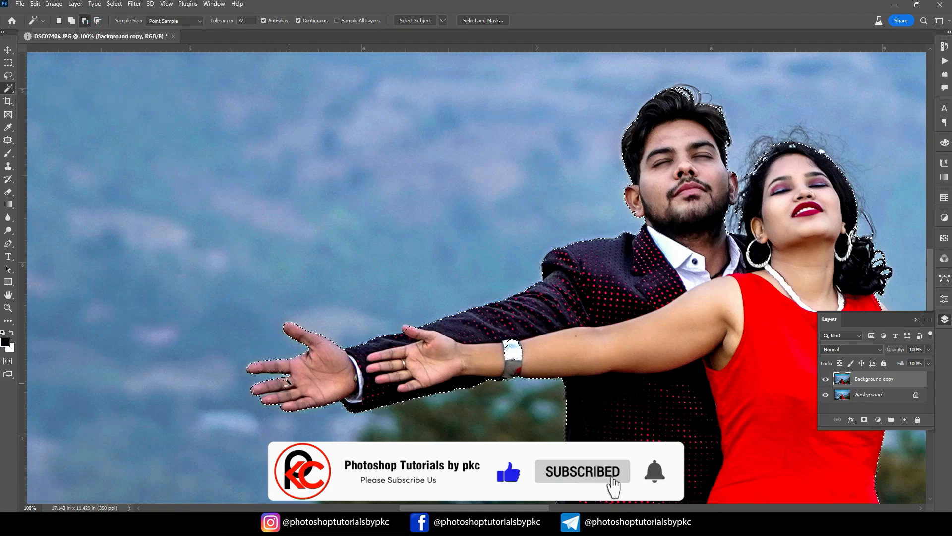
key("shift+w")
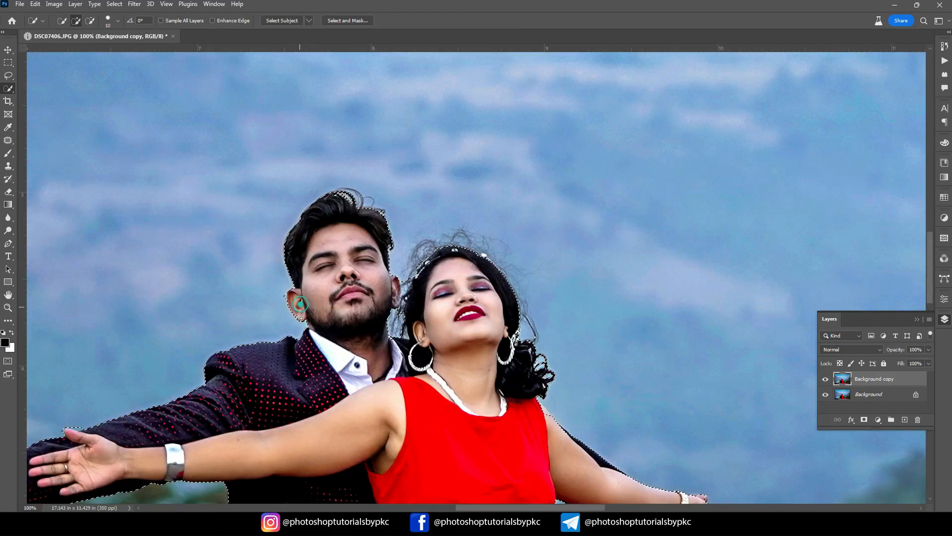
left_click(296, 306)
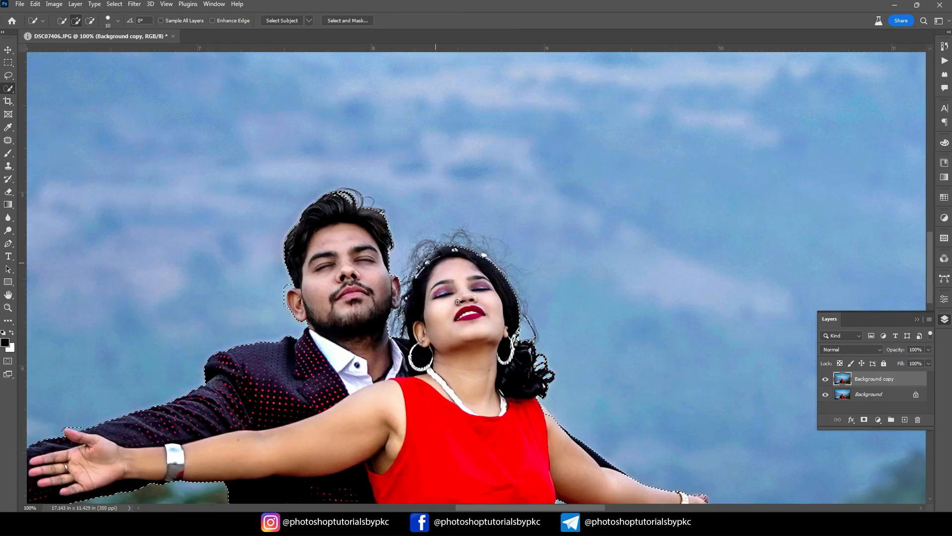
- Subtract the background gaps around the fingers of the woman's hand with the gold bracelet using the Quick Selection tool
left_click_drag(544, 415, 417, 255)
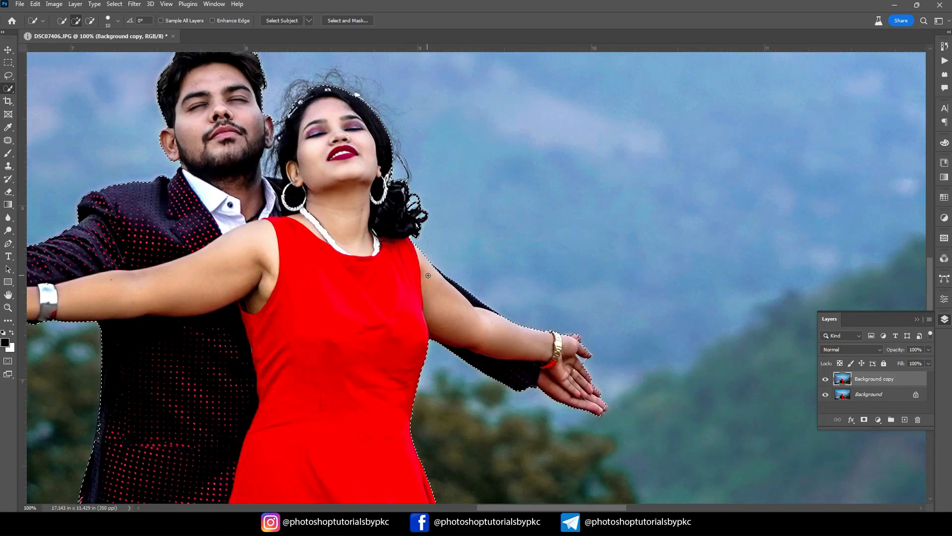
key("alt")
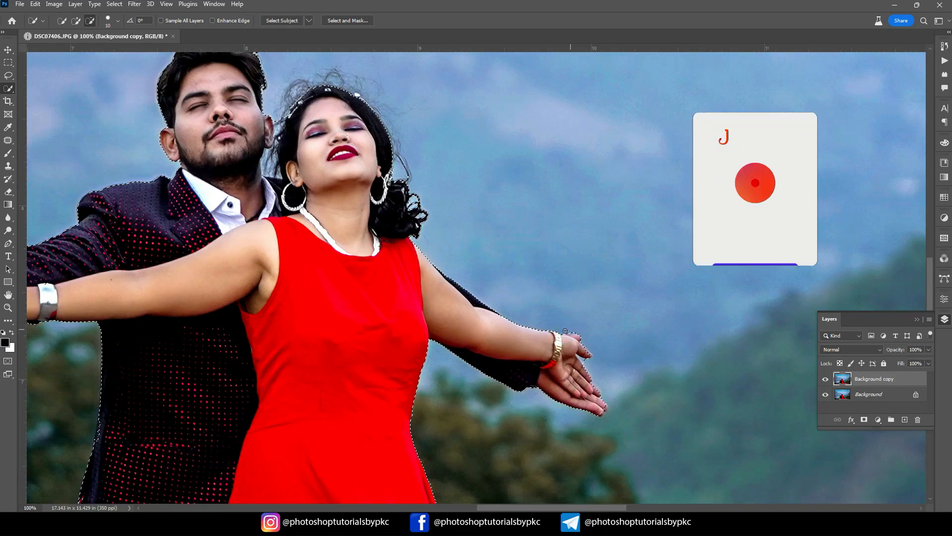
left_click(587, 362)
right_click(8, 88)
left_click(30, 97)
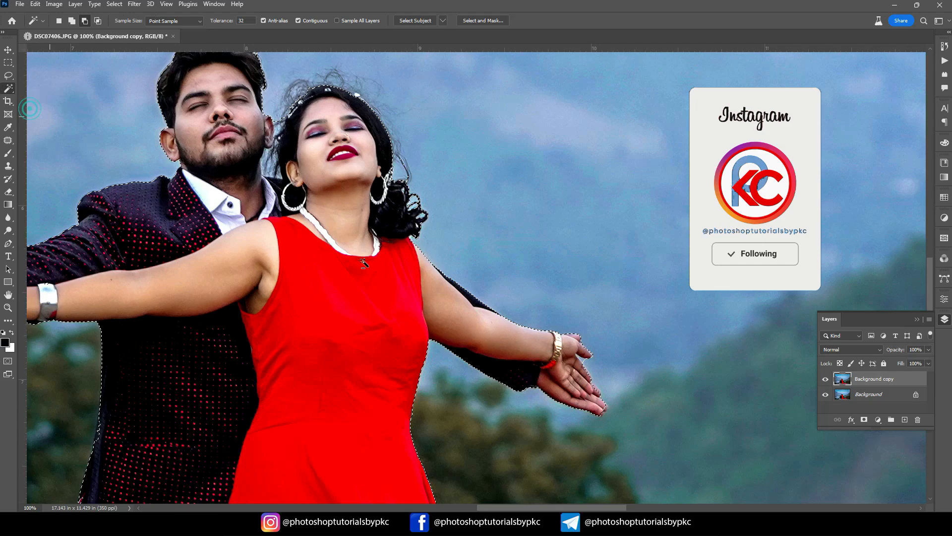
right_click(8, 88)
left_click(35, 97)
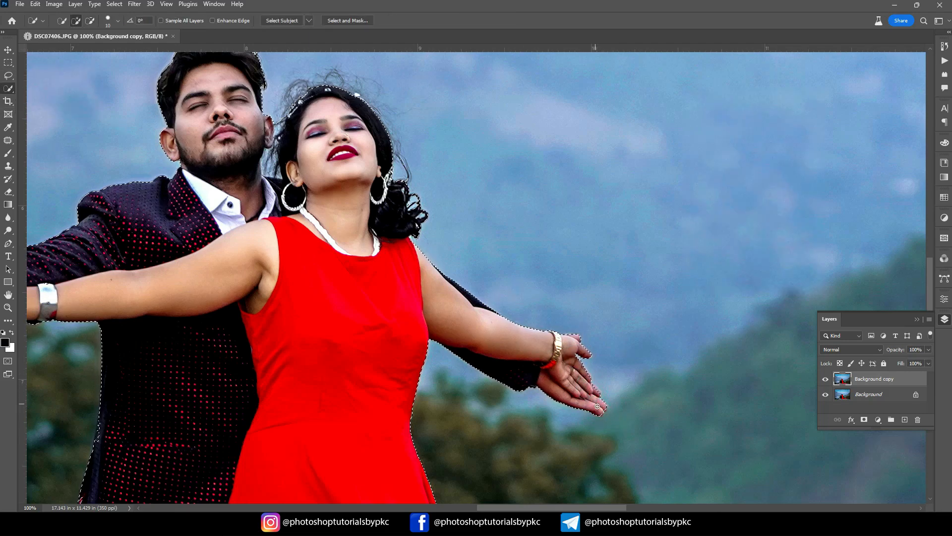
left_click(595, 381, "alt")
- Clean up the selection edge along the red dress train, removing the rock and including the whole fabric
left_click_drag(448, 396, 423, 144)
left_click_drag(296, 260, 74, 99)
left_click_drag(326, 297, 411, 298)
left_click(345, 290)
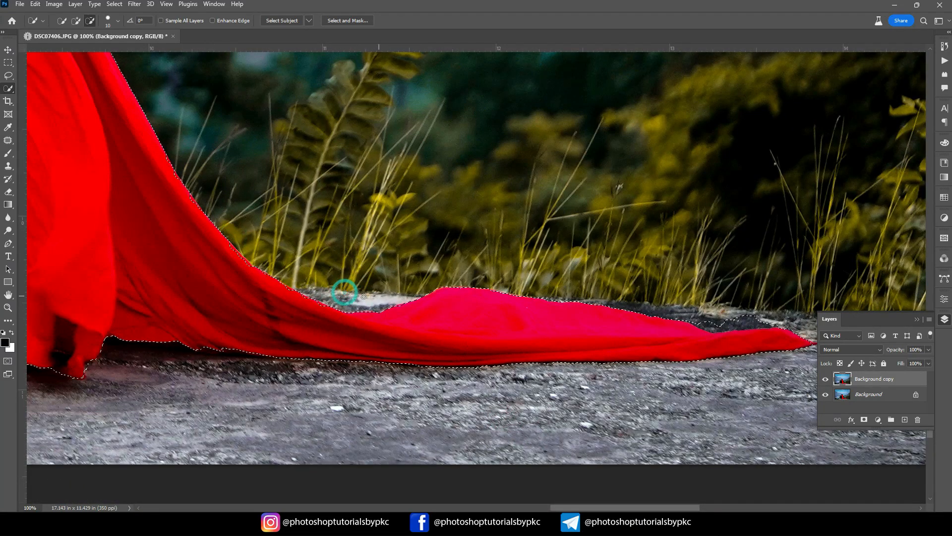
left_click_drag(697, 320, 465, 301)
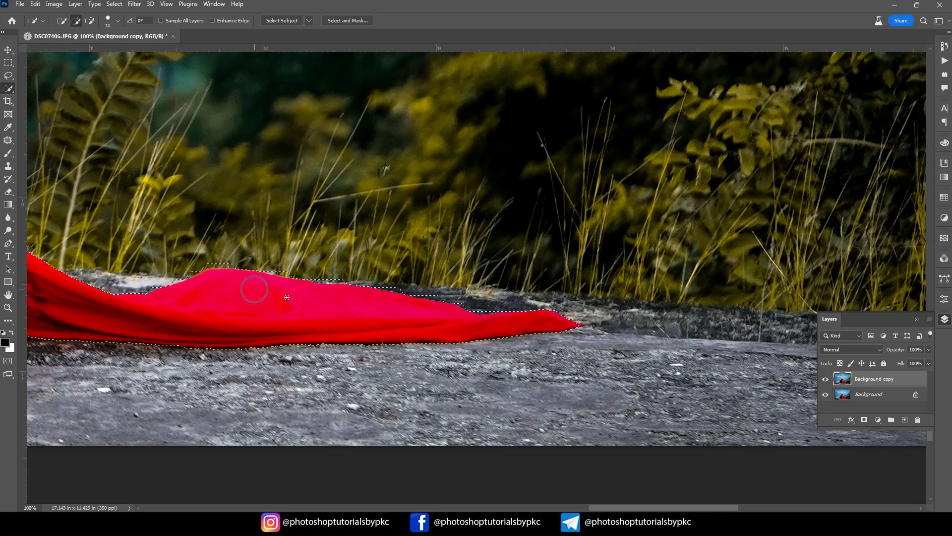
left_click_drag(499, 359, 651, 319)
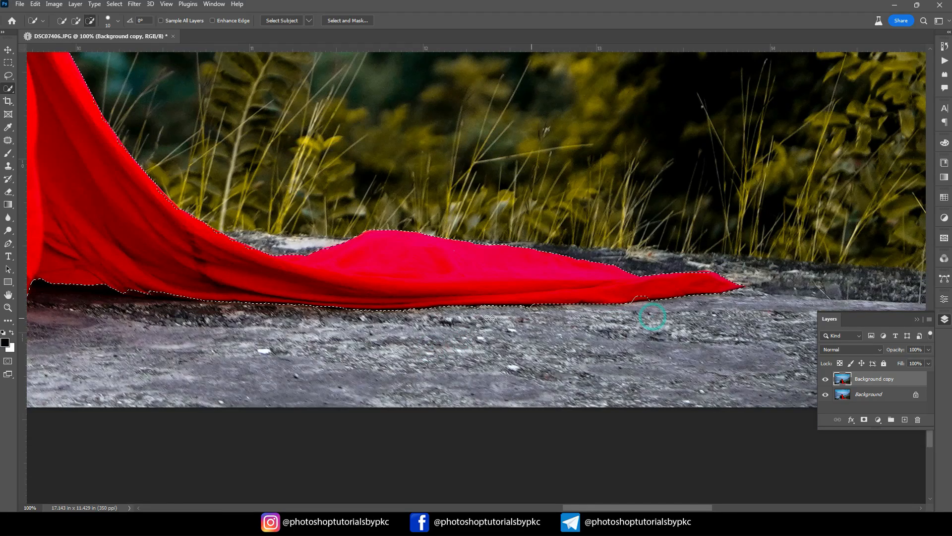
- Subtract the man's rear shoe beside the dress hem from the selection with the Quick Selection tool
left_click_drag(48, 300, 423, 308)
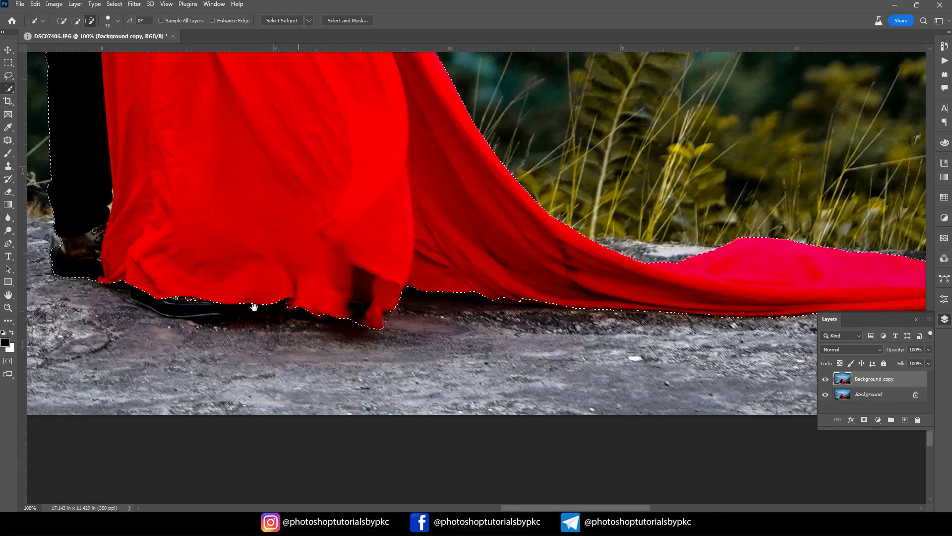
mouse_move(124, 288)
left_mouse_down()
mouse_move(344, 306)
mouse_move(501, 334)
left_mouse_up()
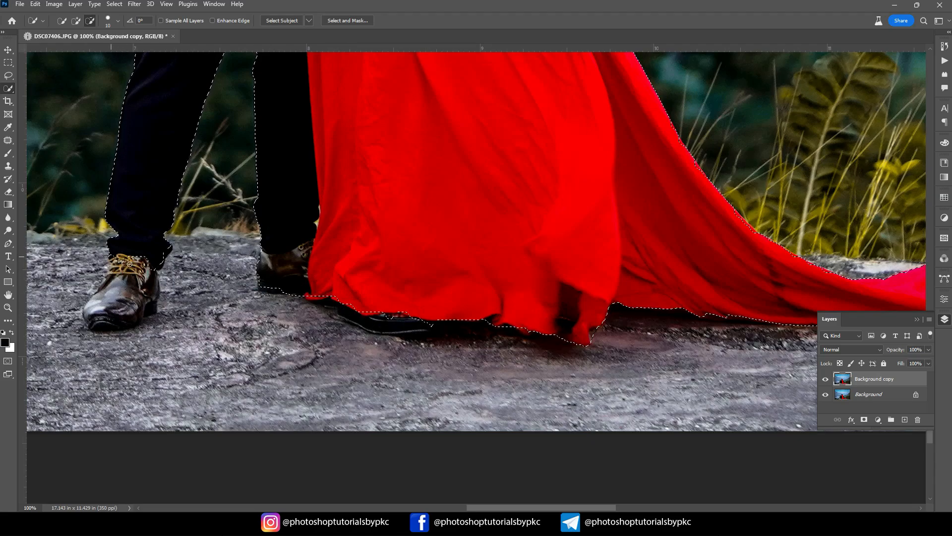
left_click_drag(278, 276, 300, 260)
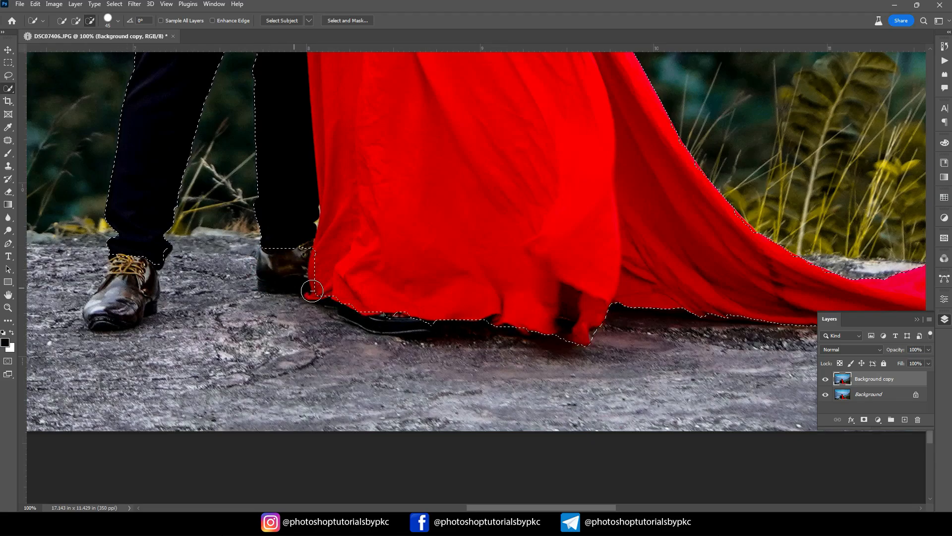
- Trace a closed Pen tool path around the man's front shoe, overlapping the trouser hem
left_click(8, 244)
left_click(46, 243)
key("ctrl+plus")
key("ctrl+plus")
left_click_drag(90, 280, 942, 275)
left_click(272, 200)
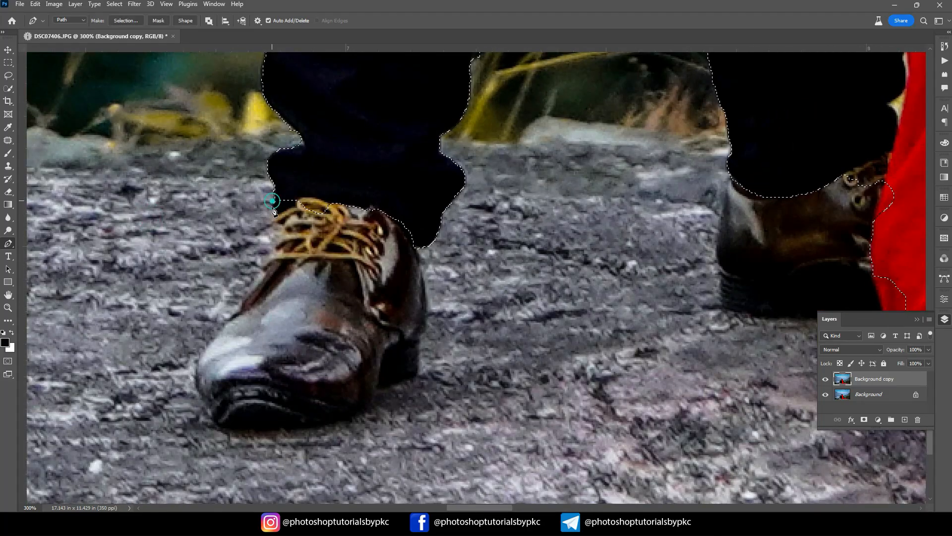
left_click(274, 215)
left_click(280, 225)
left_click(279, 235)
left_click(274, 243)
left_click(268, 263)
left_click(265, 273)
left_click(245, 300)
left_click(242, 311)
left_click(207, 349)
left_click(201, 365)
left_click(191, 375)
left_click(200, 392)
left_click(300, 429)
left_click(373, 401)
left_click(380, 386)
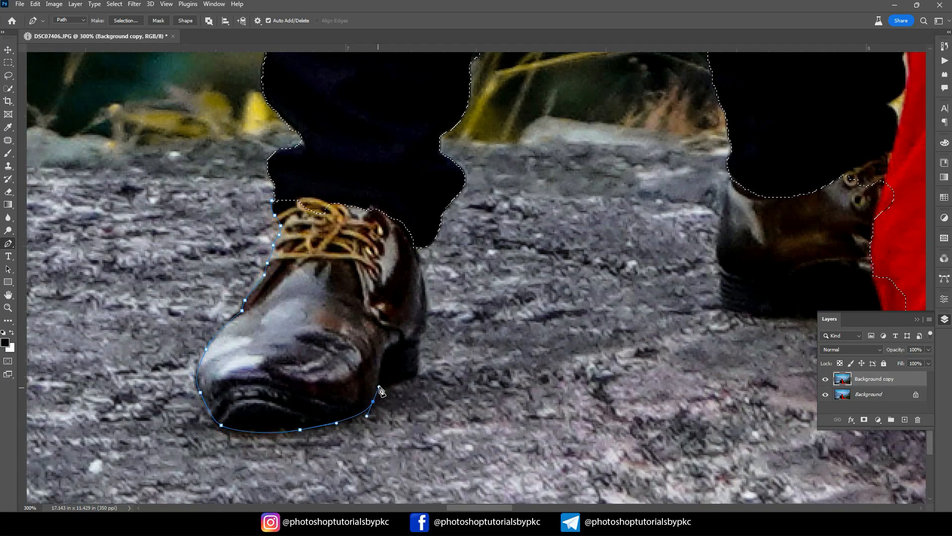
left_click(419, 375)
left_click(419, 339)
left_click(427, 328)
left_click(427, 315)
left_click(424, 272)
left_click(418, 248)
left_click(318, 172)
left_click(299, 173)
left_click(272, 200)
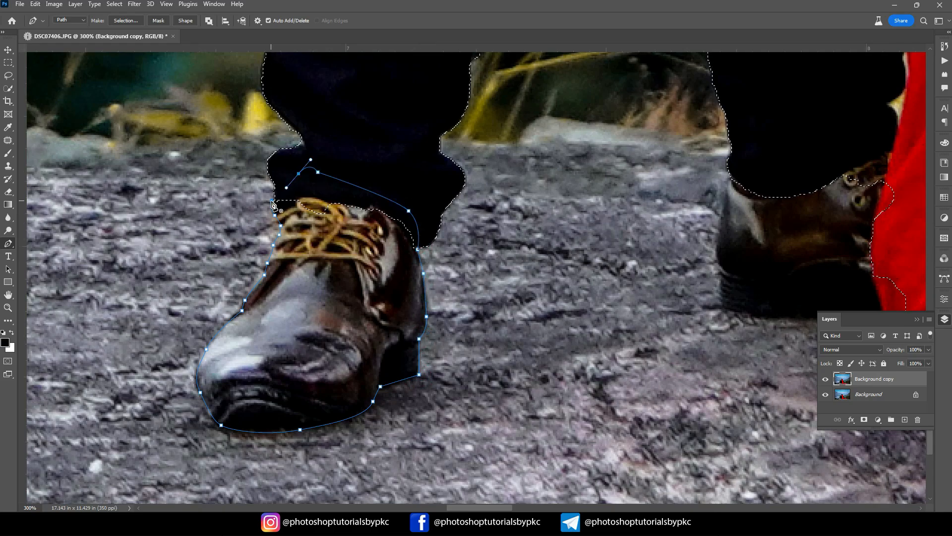
- Convert the front shoe path into a selection added to the existing couple selection
right_click(296, 200)
left_click(342, 254)
left_click(526, 140)
- Trace a Pen path around the man's rear shoe and the adjoining dress corner, overlapping the existing selection
left_click_drag(751, 208, 293, 201)
left_click(273, 170)
left_click_drag(260, 228, 259, 239)
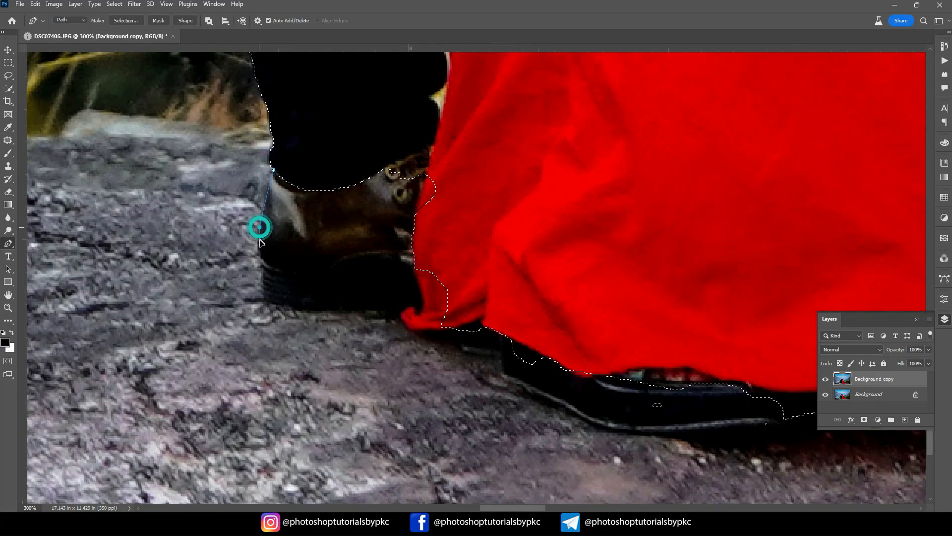
left_click(263, 263)
left_click(263, 294)
left_click_drag(274, 303, 283, 306)
left_click(355, 308)
left_click(391, 308)
left_click(400, 315)
left_click(412, 327)
left_click(432, 329)
left_click(450, 329)
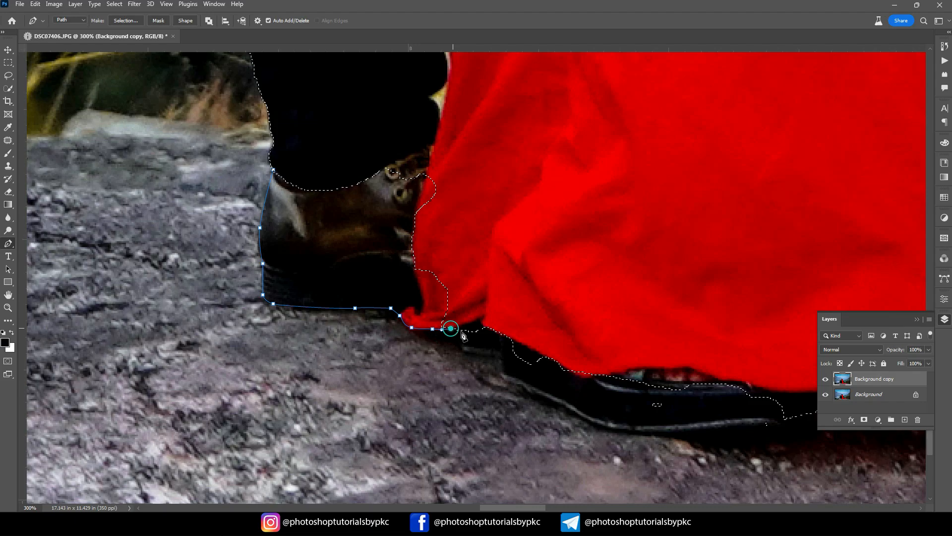
left_click(459, 327)
left_click_drag(509, 200, 500, 183)
- Add the rear shoe path to the current selection with a feather radius of 0 pixels
right_click(288, 195)
left_click(334, 249)
left_click(437, 201)
left_click(525, 138)
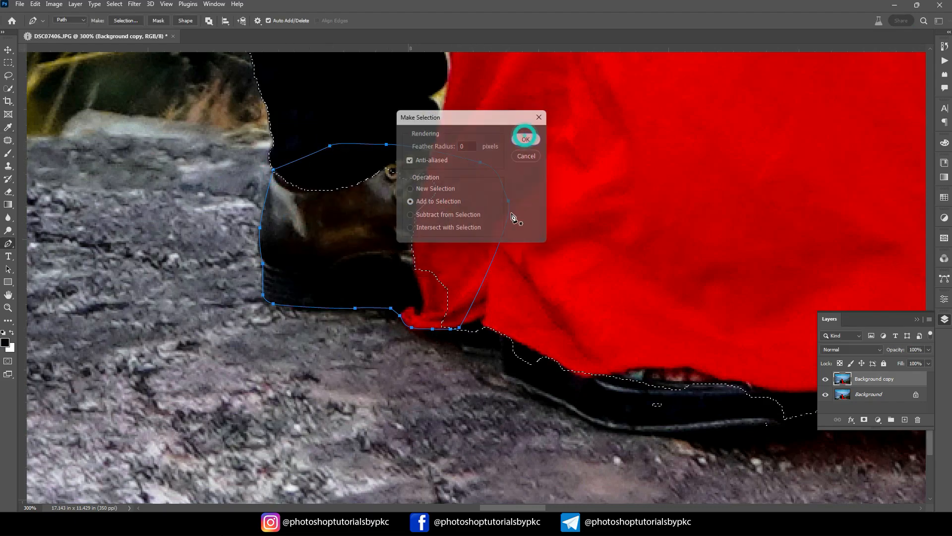
- Trace a closed Pen path around the black shoe beneath the dress hem, overlapping the dress
left_click_drag(507, 341, 259, 177)
left_click(260, 217)
left_click(327, 251)
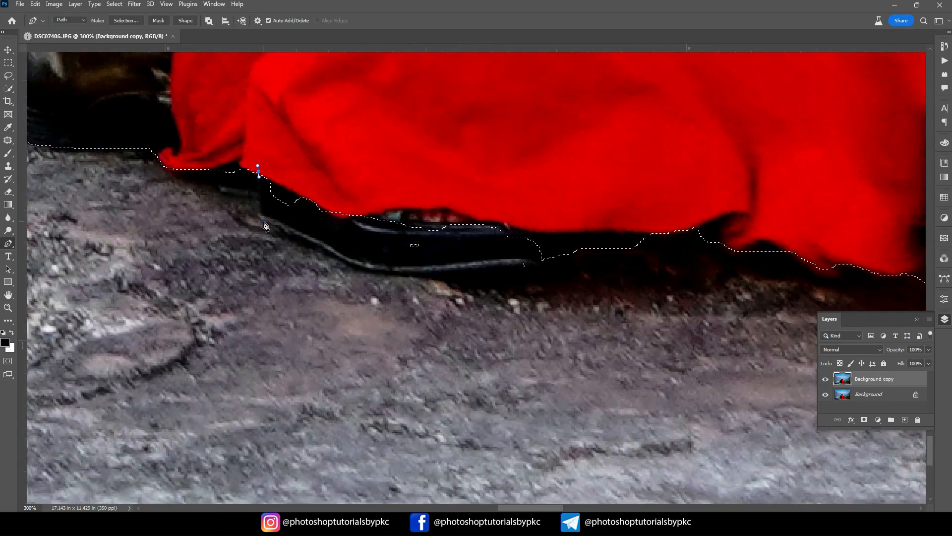
left_click_drag(406, 274, 465, 271)
left_click(527, 271)
left_click(563, 256)
left_click_drag(607, 173, 597, 165)
left_click_drag(312, 117, 300, 139)
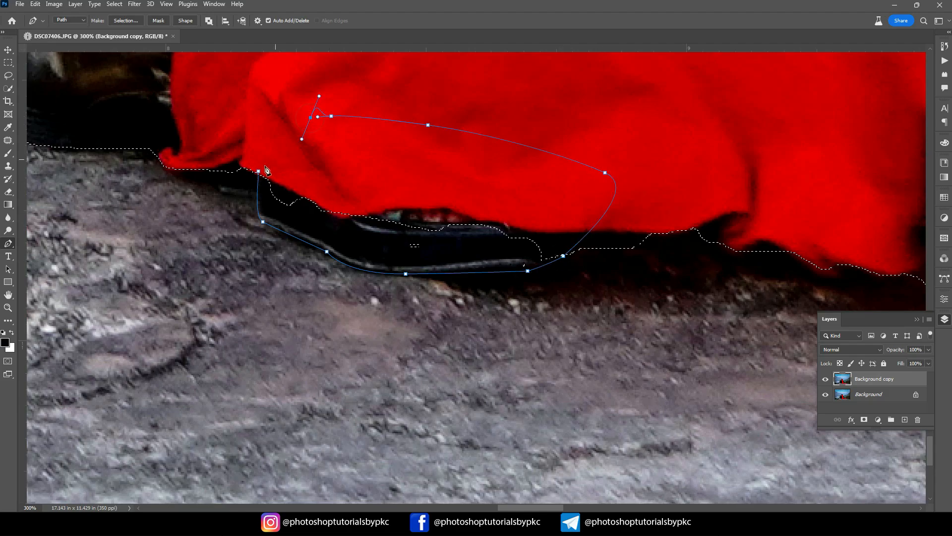
left_click(258, 171)
- Add the path of the shoe under the dress to the current selection with a 0 pixel feather
right_click(279, 178)
left_click(313, 220)
left_click(525, 139)
right_click(381, 192)
left_click(416, 232)
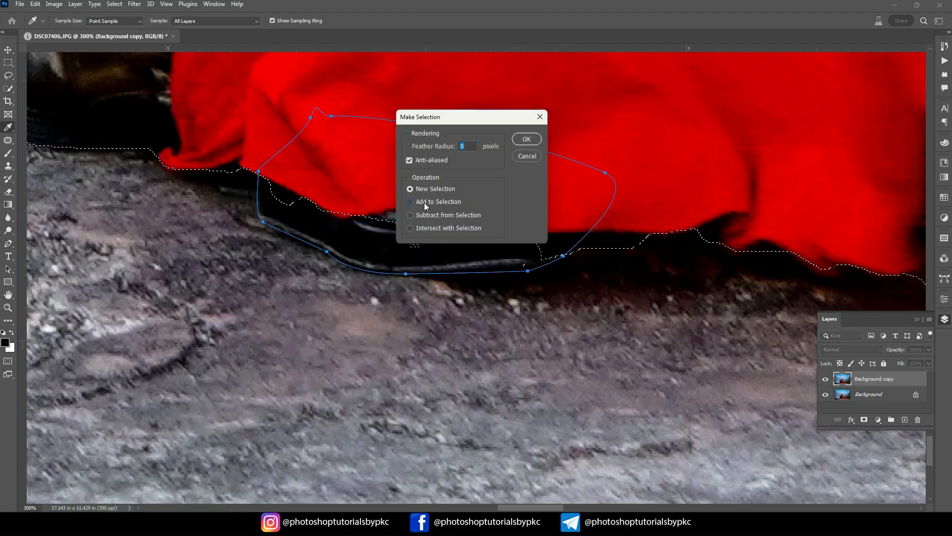
left_click(437, 201)
left_click(525, 138)
- Open the selection in Select and Mask and brush the couple's hair edges and the gap between their heads with the Refine Edge Brush
key("ctrl+0")
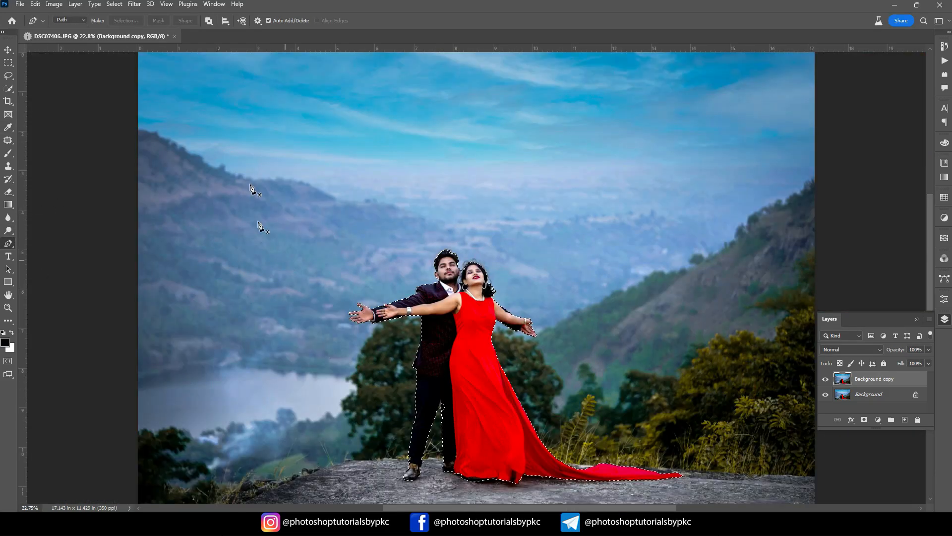
left_click(8, 89)
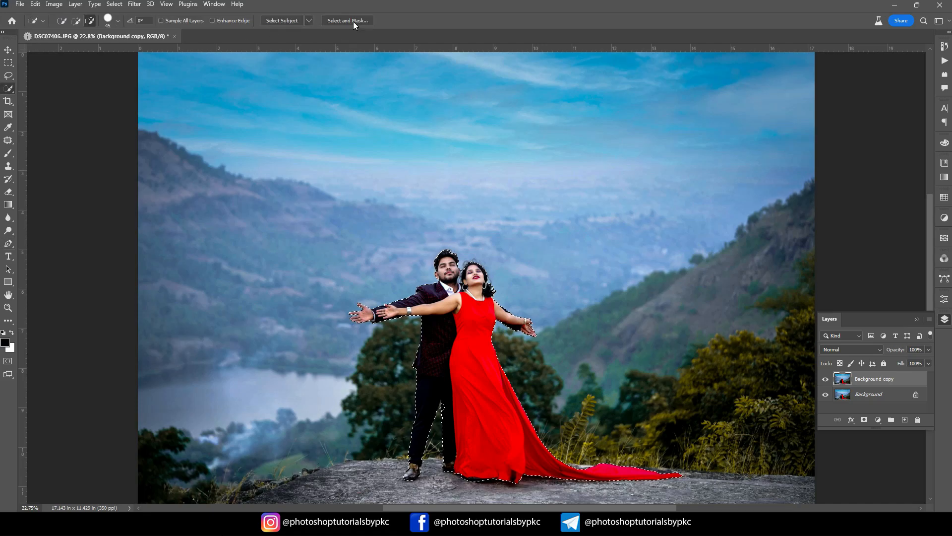
left_click(339, 22)
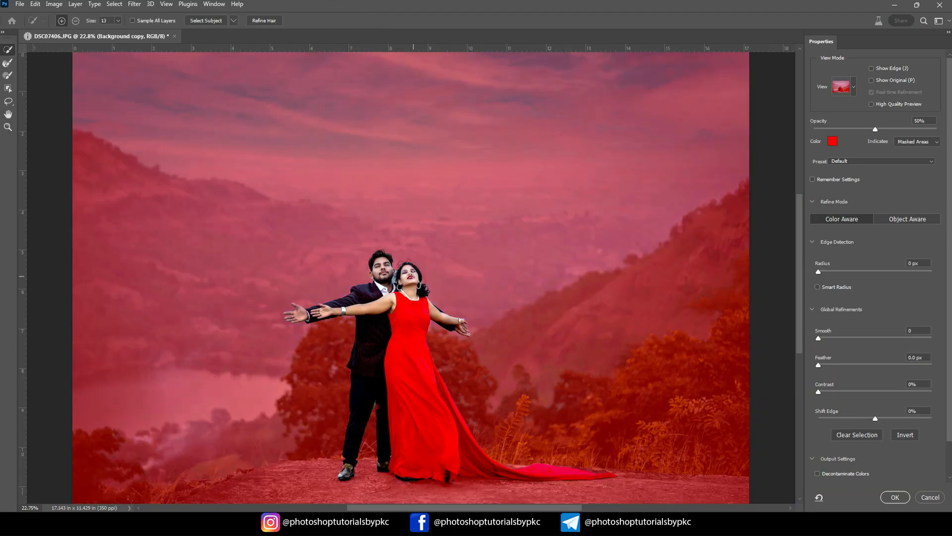
scroll(404, 273, "up", 5)
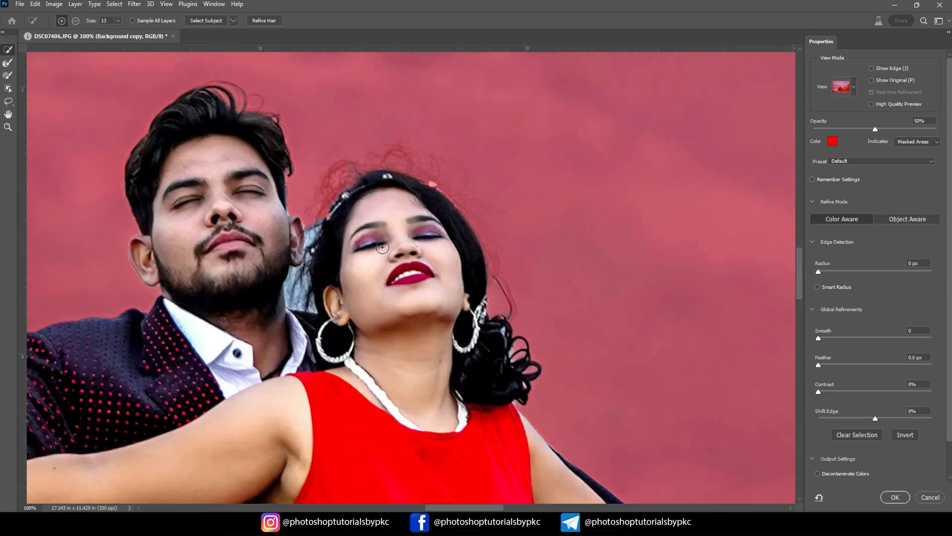
mouse_move(304, 219)
left_mouse_down()
mouse_move(356, 308)
mouse_move(329, 285)
mouse_move(352, 257)
left_mouse_up()
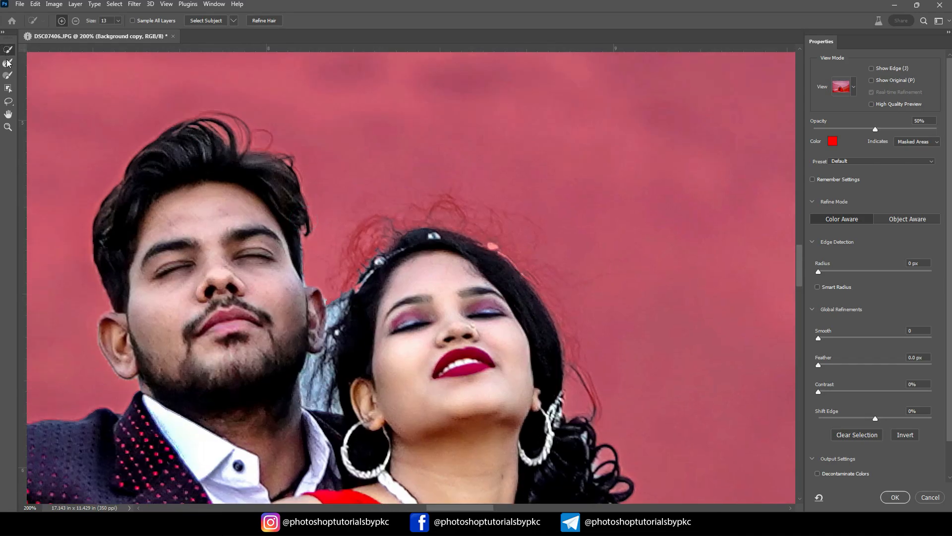
left_click(7, 63)
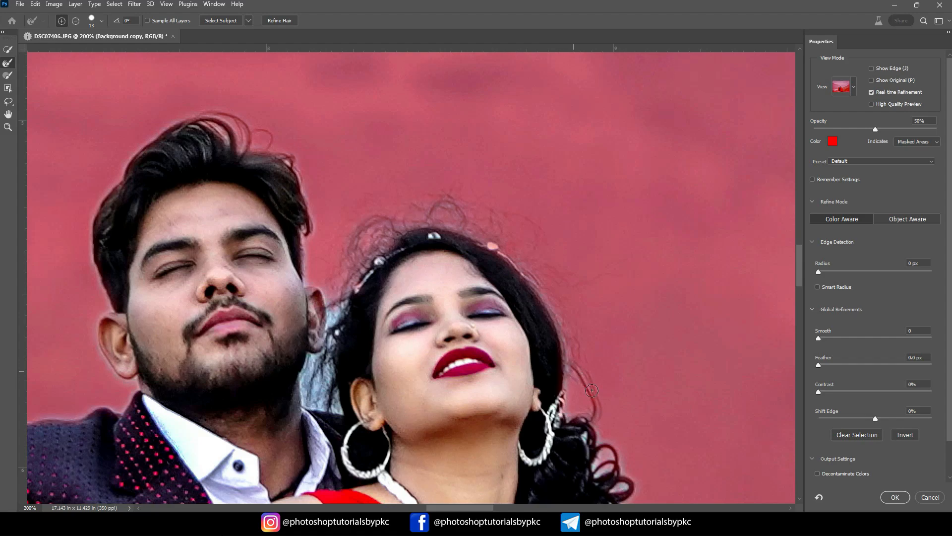
mouse_move(336, 302)
left_mouse_down()
mouse_move(333, 326)
mouse_move(342, 306)
left_mouse_up()
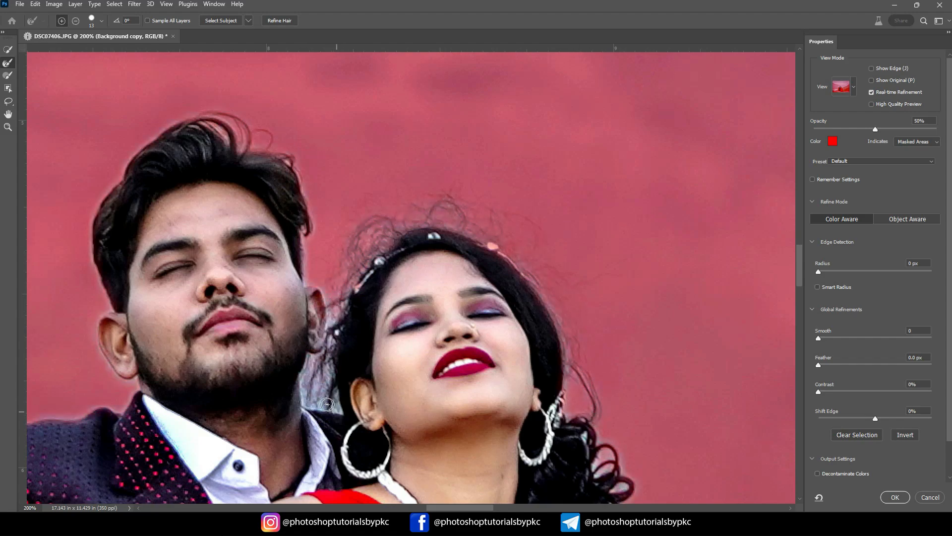
left_click_drag(327, 404, 308, 370)
left_click_drag(249, 143, 228, 121)
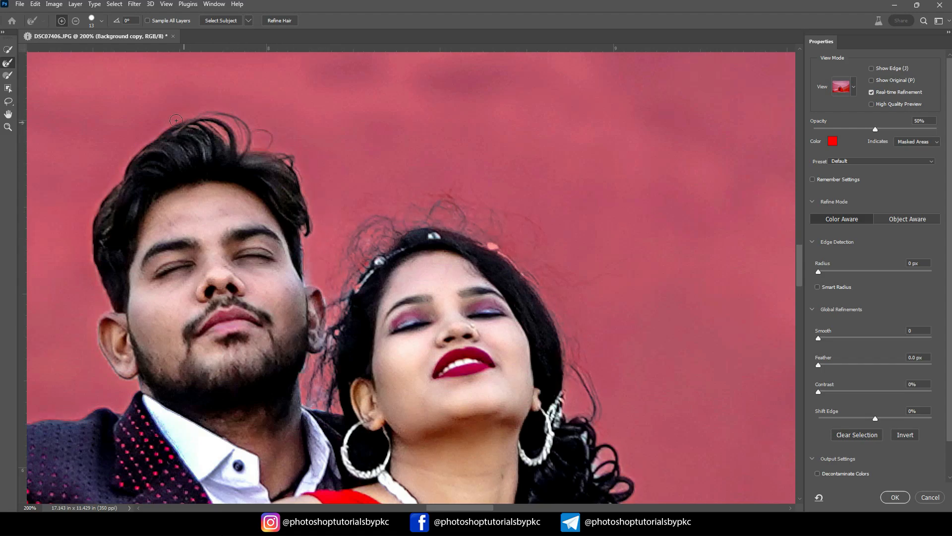
left_click_drag(344, 270, 160, 72)
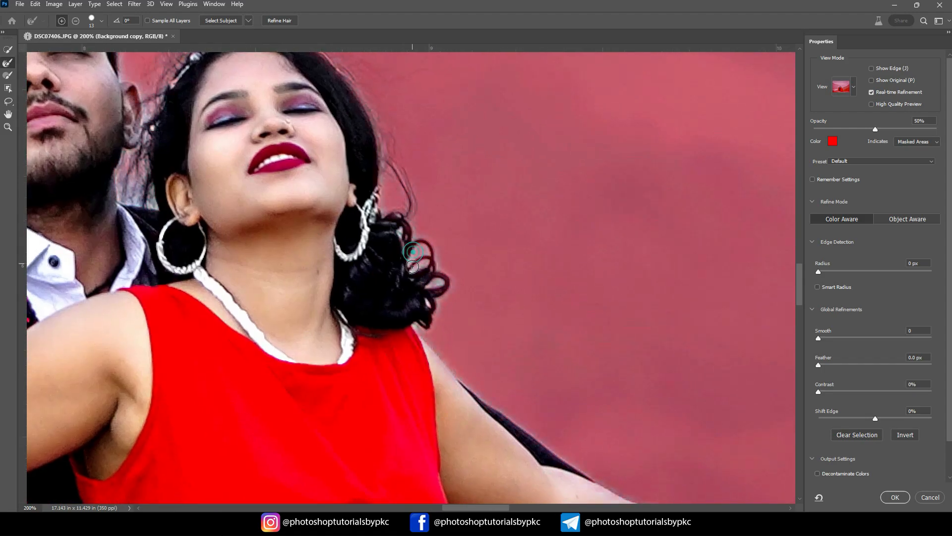
left_click_drag(439, 286, 422, 326)
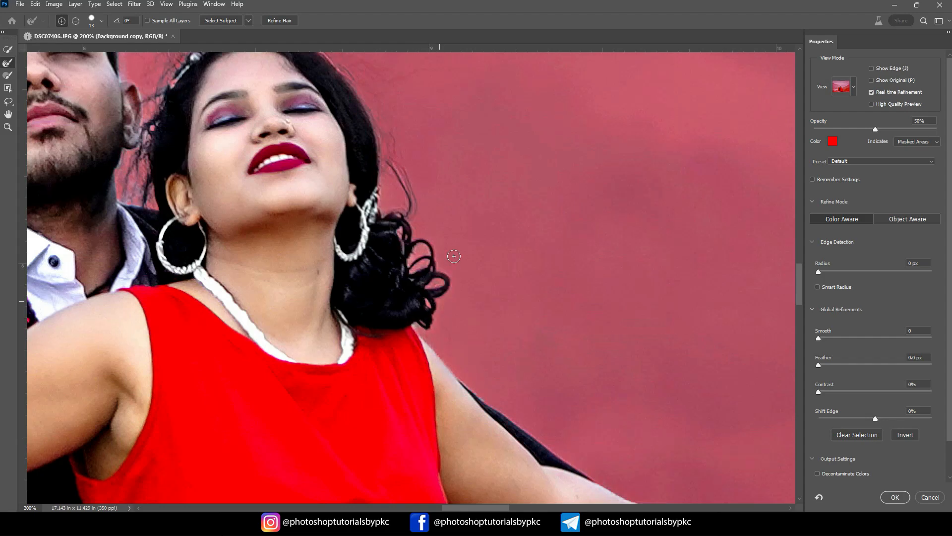
- Enable Decontaminate Colors and output the refined couple cutout to a new layer with a layer mask
key("ctrl+0")
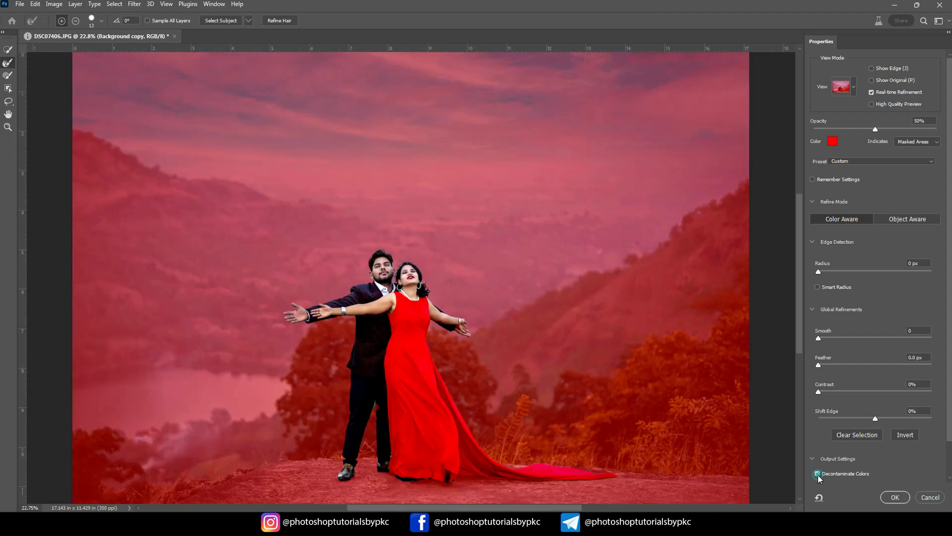
left_click(818, 475)
left_click(892, 497)
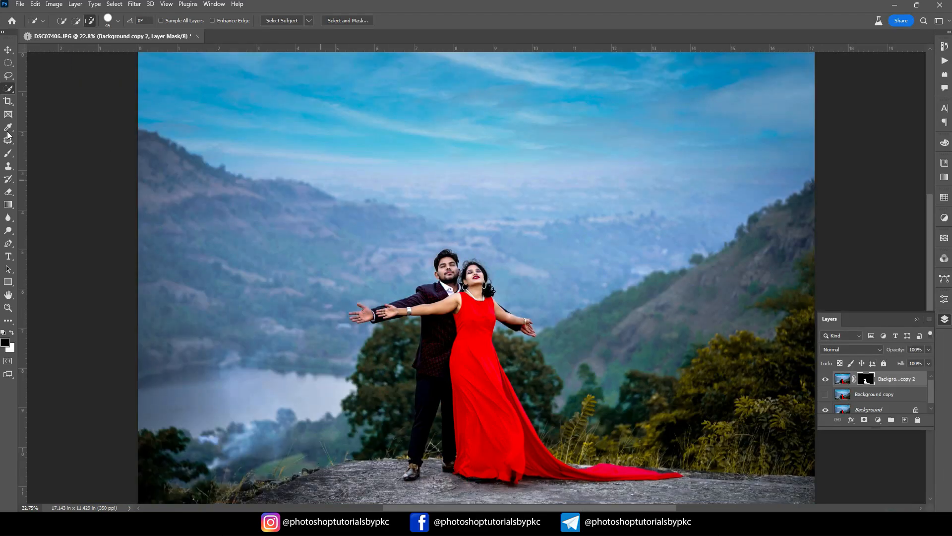
- Load the couple's layer mask as a selection, then hide the Background copy 2 cutout and make Background copy the visible, active layer
left_click(8, 50)
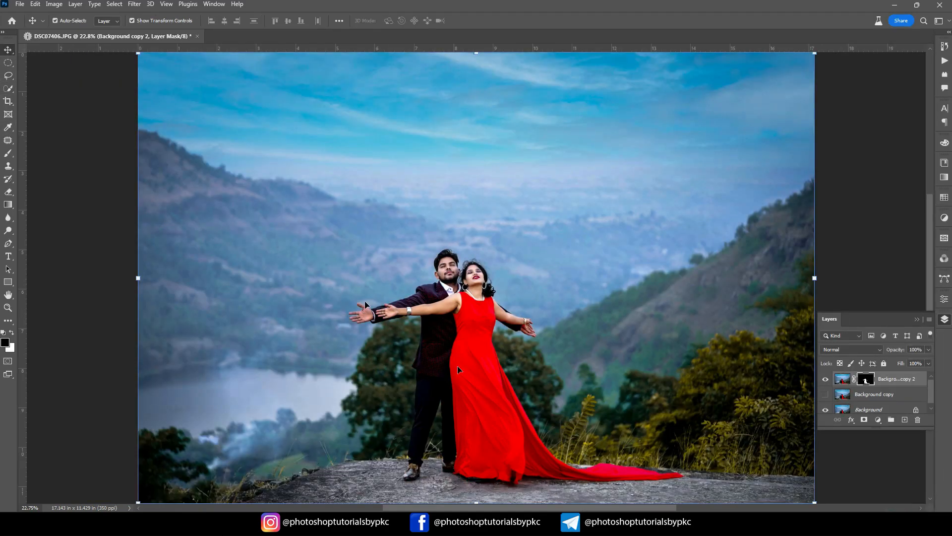
left_click(866, 383, "ctrl")
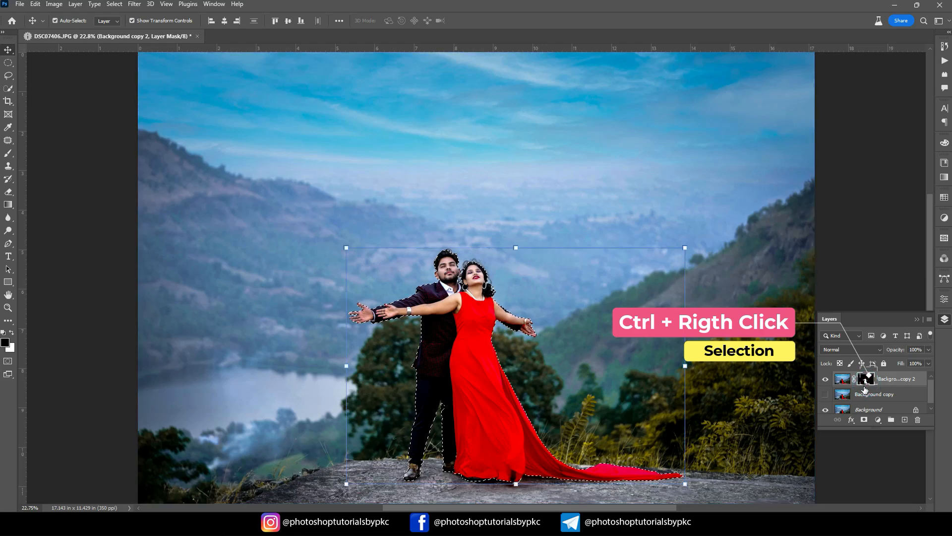
left_click(826, 395)
left_click(825, 379)
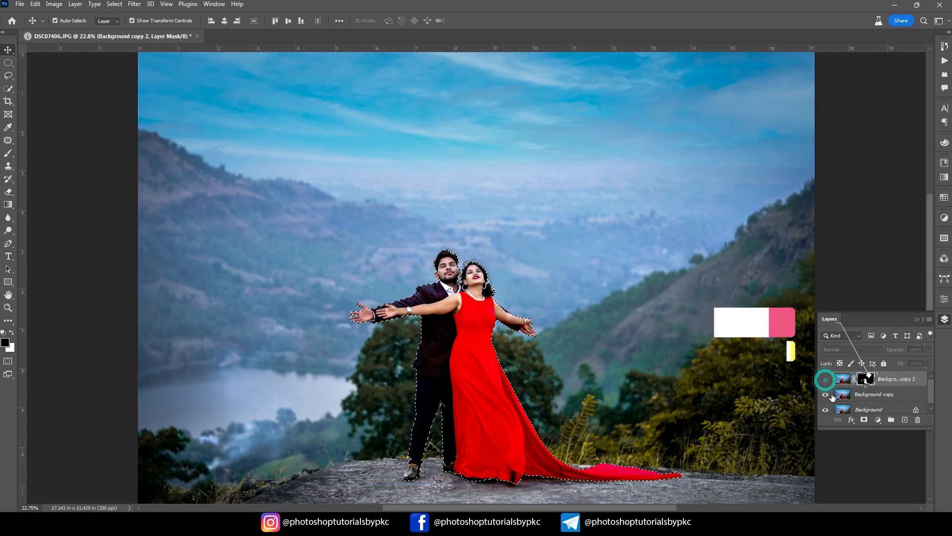
left_click(867, 397)
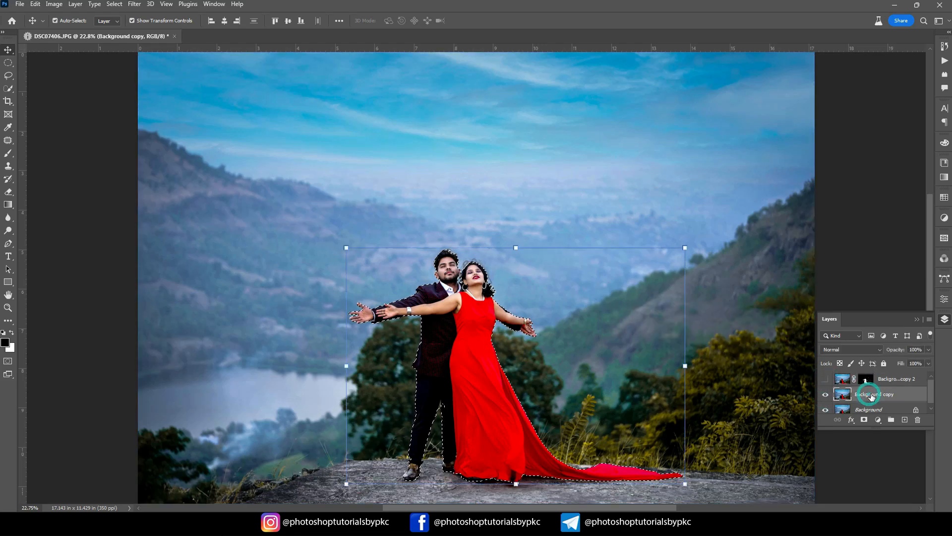
- Expand the couple selection by 30 pixels
left_click(114, 4)
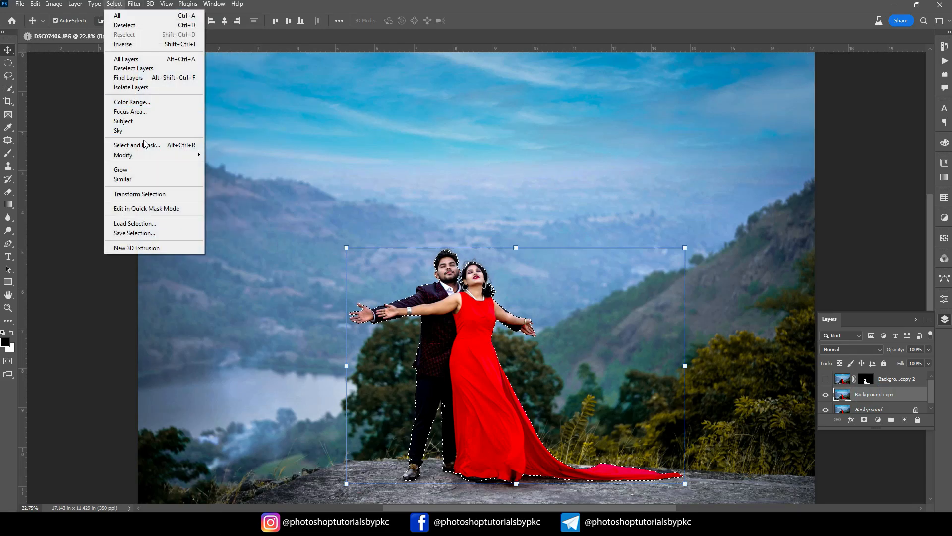
mouse_move(148, 156)
left_click(248, 174)
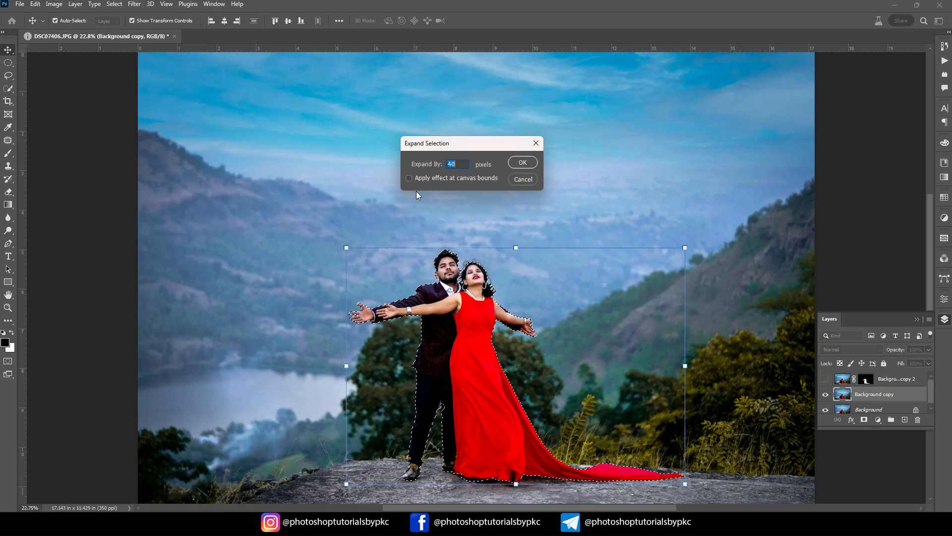
type("3")
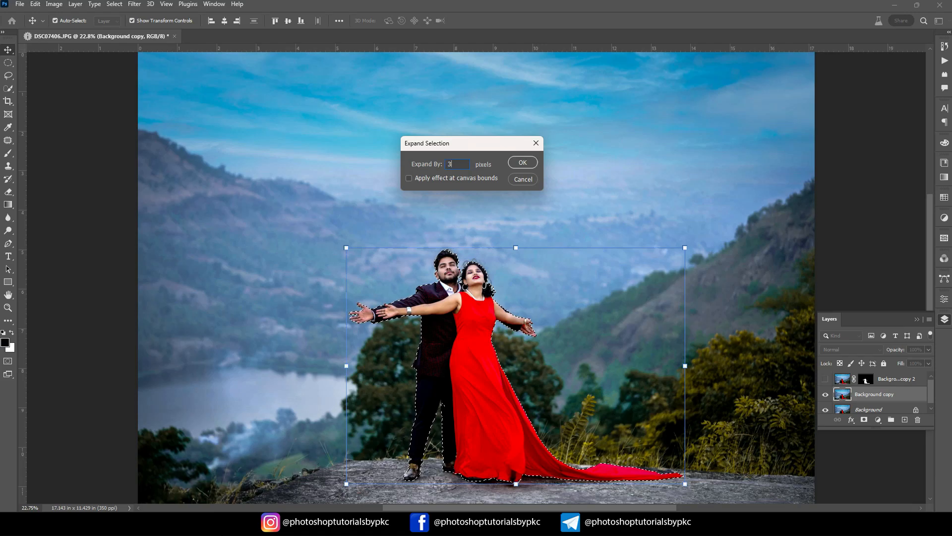
type("0")
key("Return")
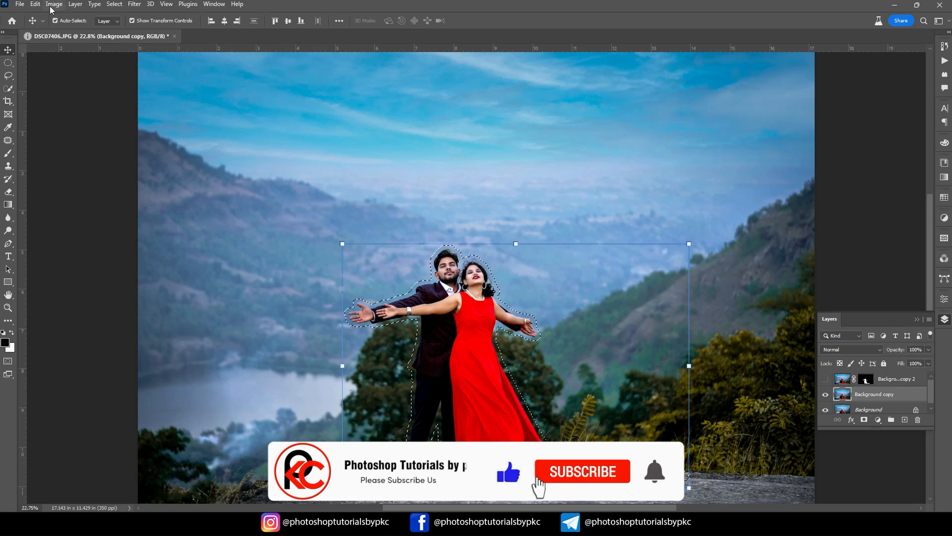
- Remove the couple from Background copy with a Content-Aware fill, deselect, and show the Background copy 2 cutout again
left_click(36, 4)
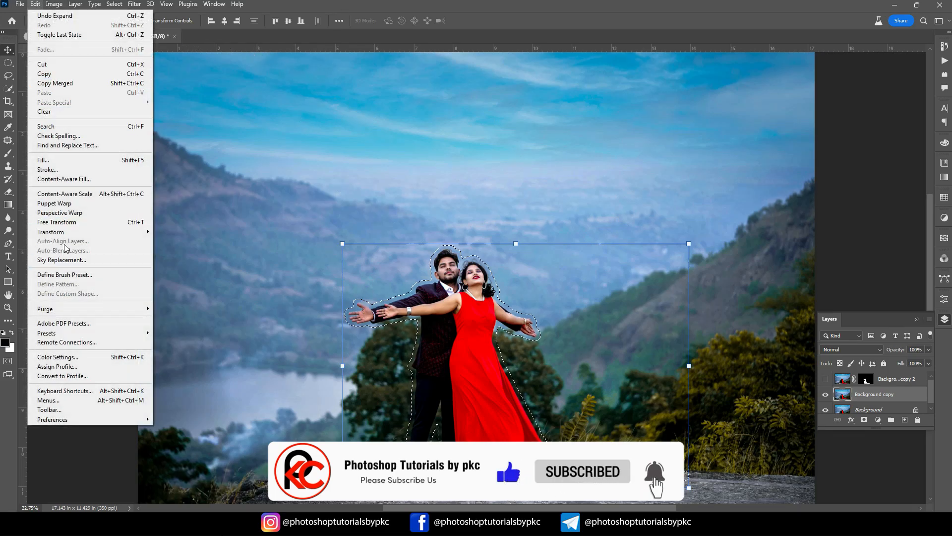
left_click(43, 160)
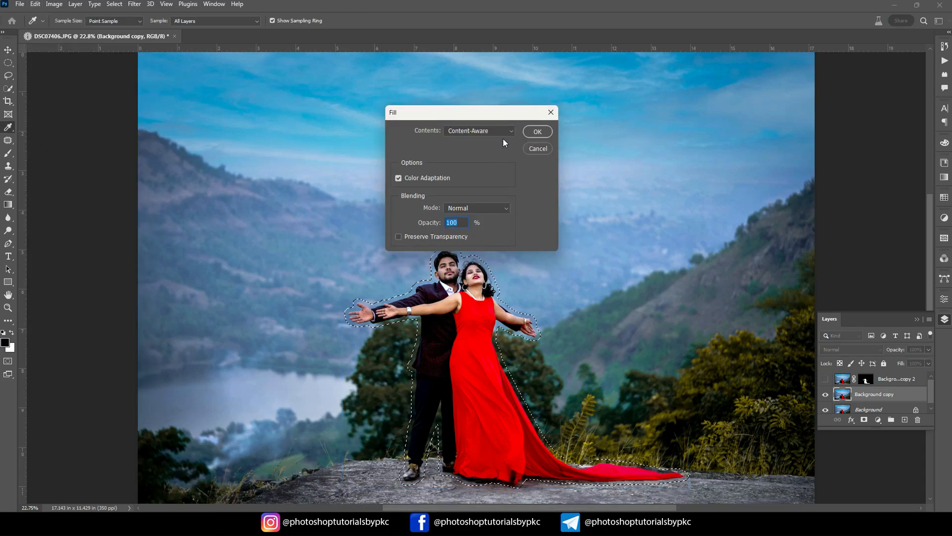
left_click(534, 133)
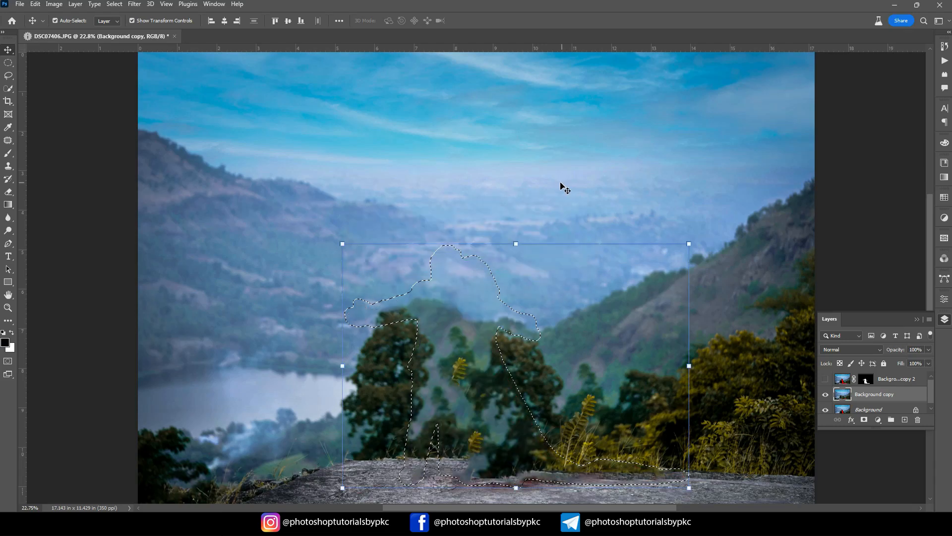
key("ctrl+d")
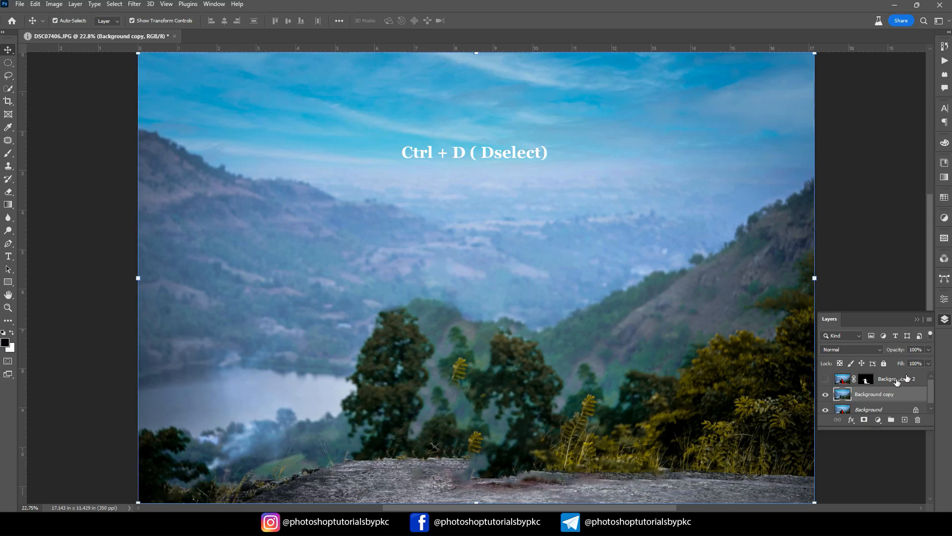
left_click(826, 379)
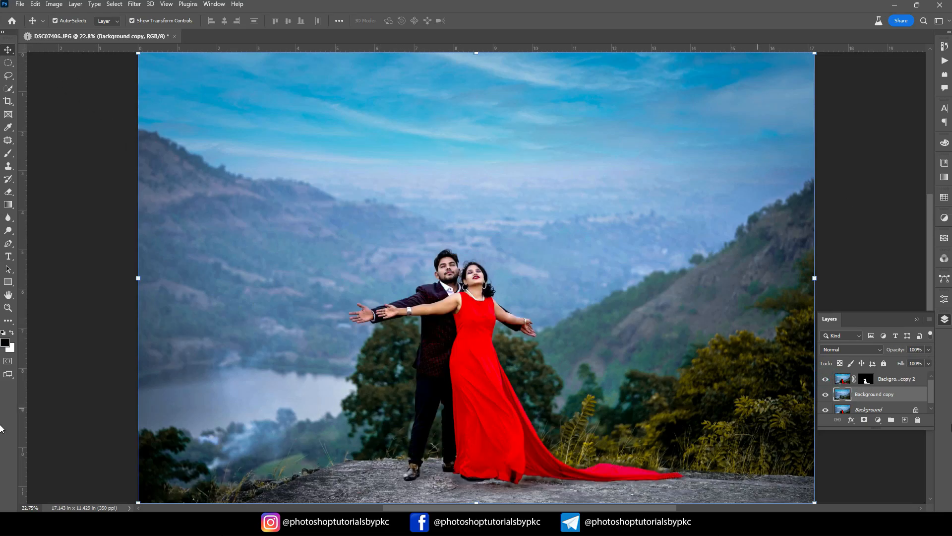
- Use the Landscape Mixer neural filter on Background copy with the blue snowy mountain preset and Winter set to 24
left_click(875, 395)
left_click(136, 4)
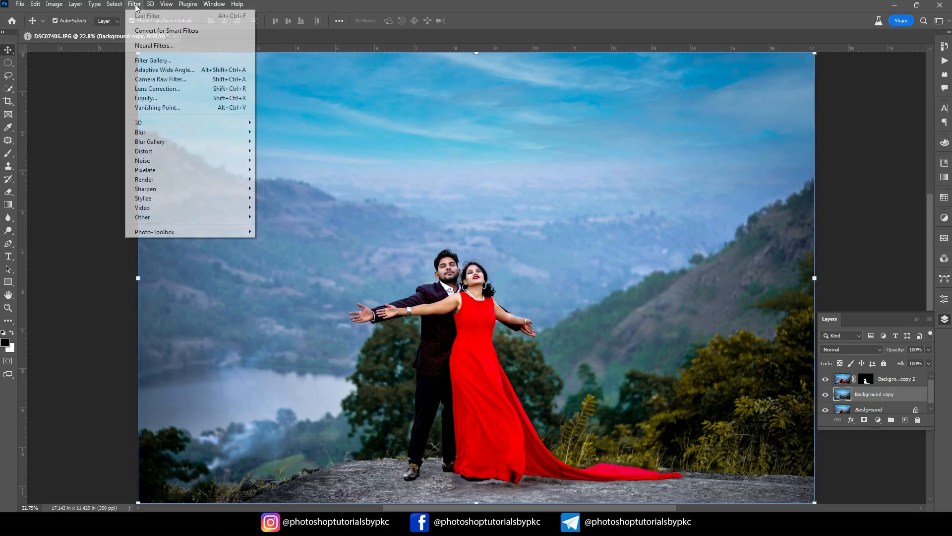
left_click(155, 46)
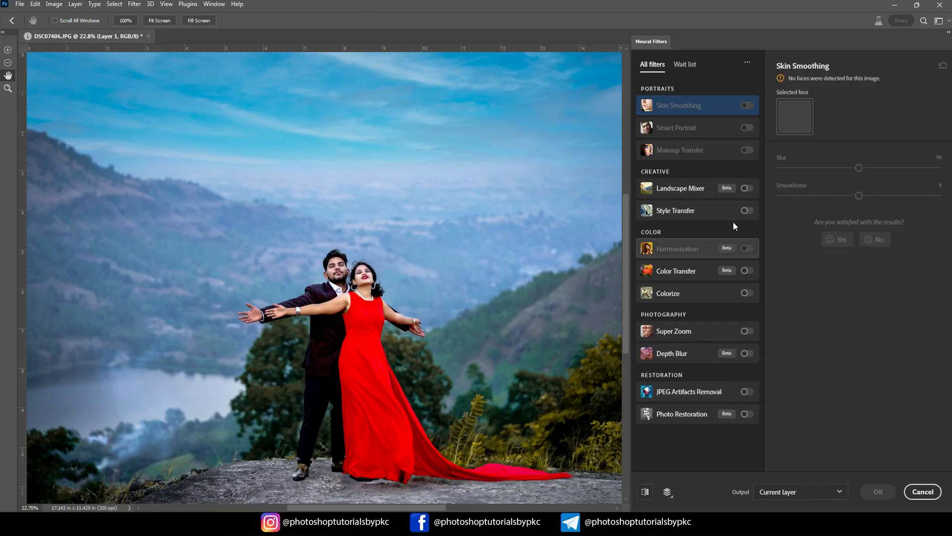
left_click(748, 189)
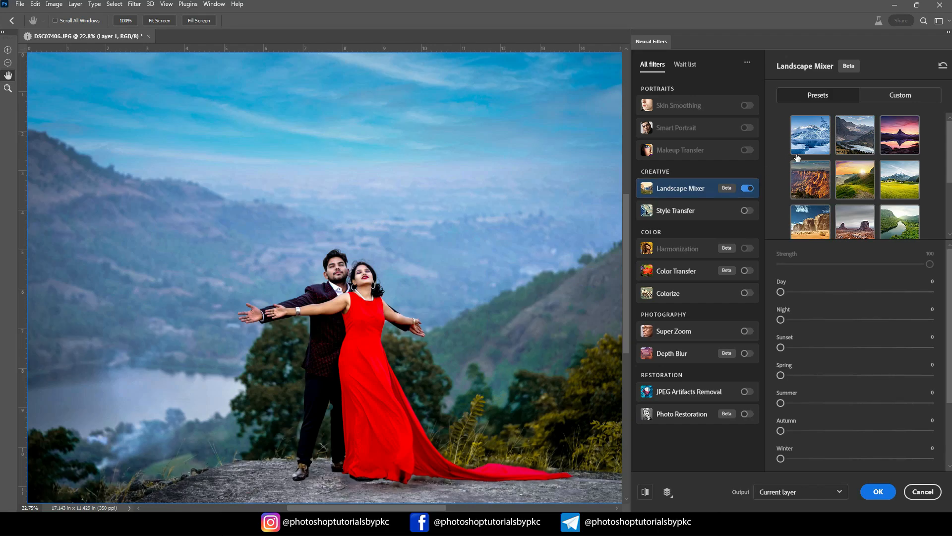
left_click(808, 139)
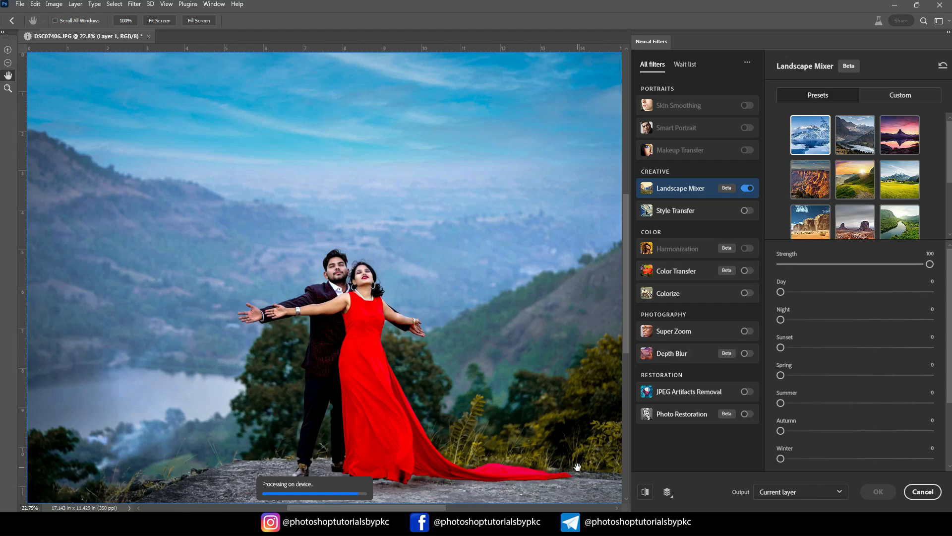
scroll(860, 432, "down", 3)
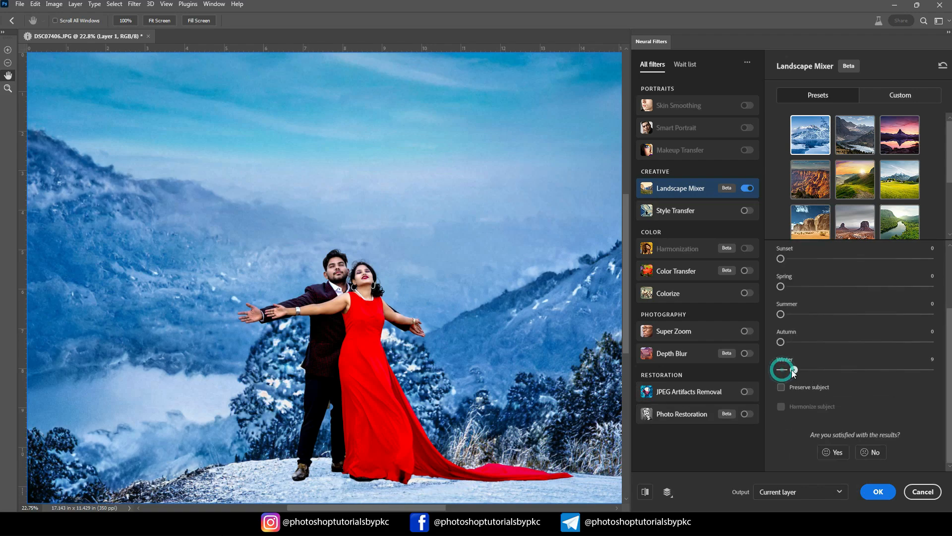
left_click_drag(812, 370, 816, 370)
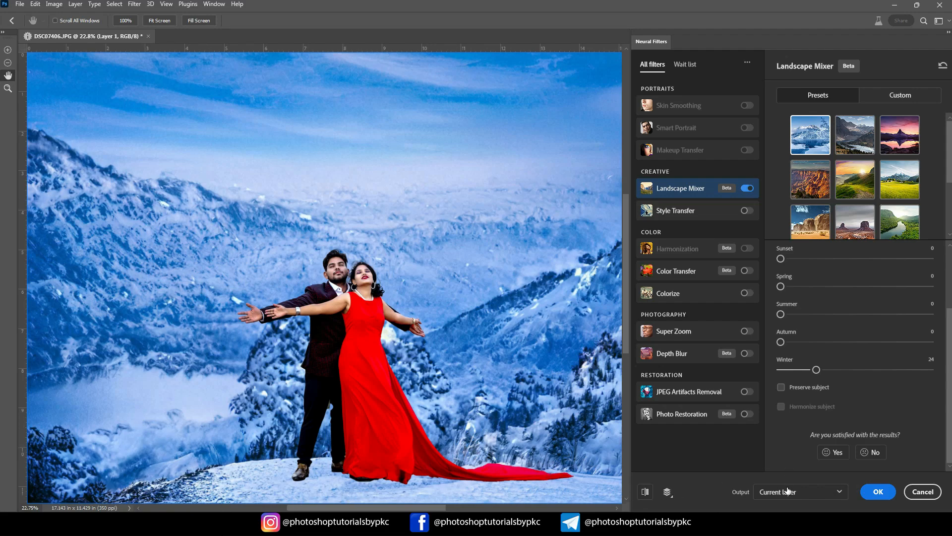
- Apply the Landscape Mixer result to the current layer, comparing the snowy background with the original before and after applying
left_click(646, 490)
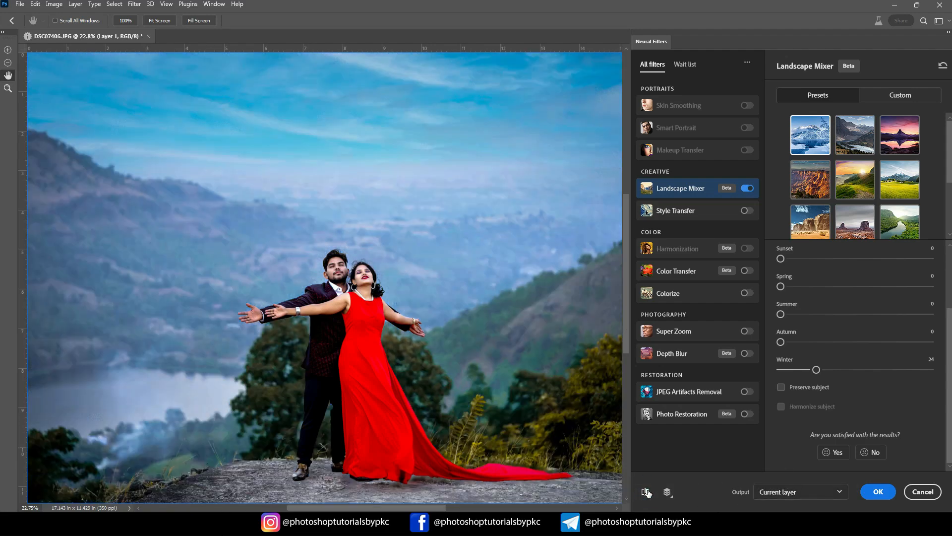
left_click(646, 491)
left_click(646, 491)
left_click(646, 491)
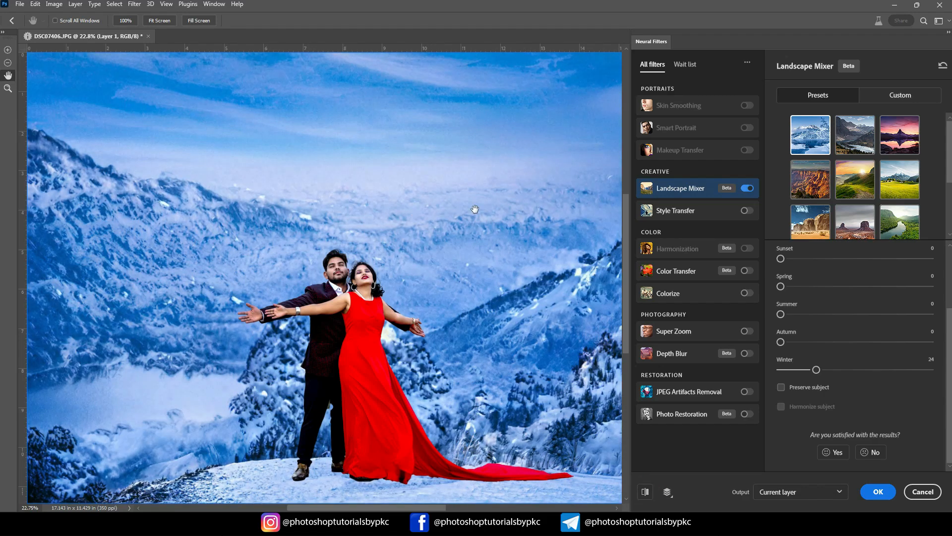
left_click(877, 493)
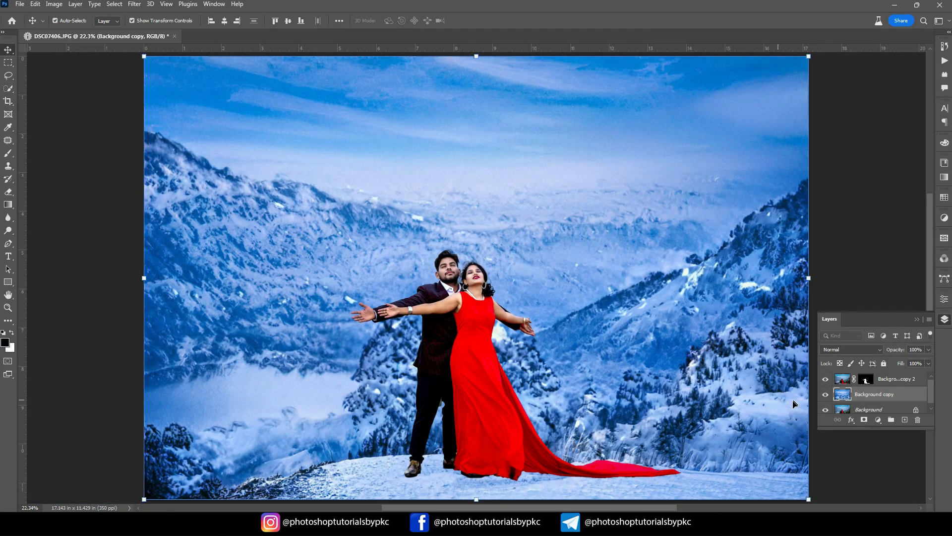
left_click(826, 395)
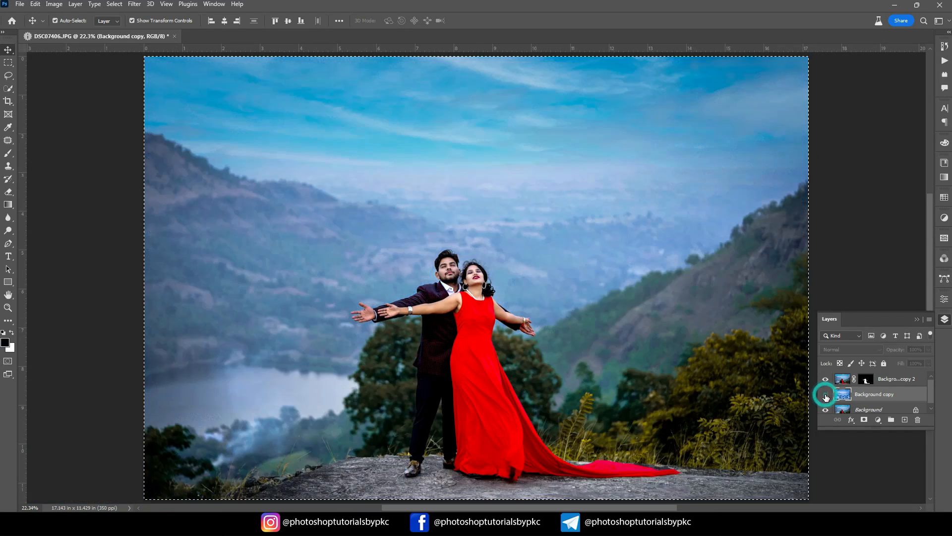
left_click(826, 395)
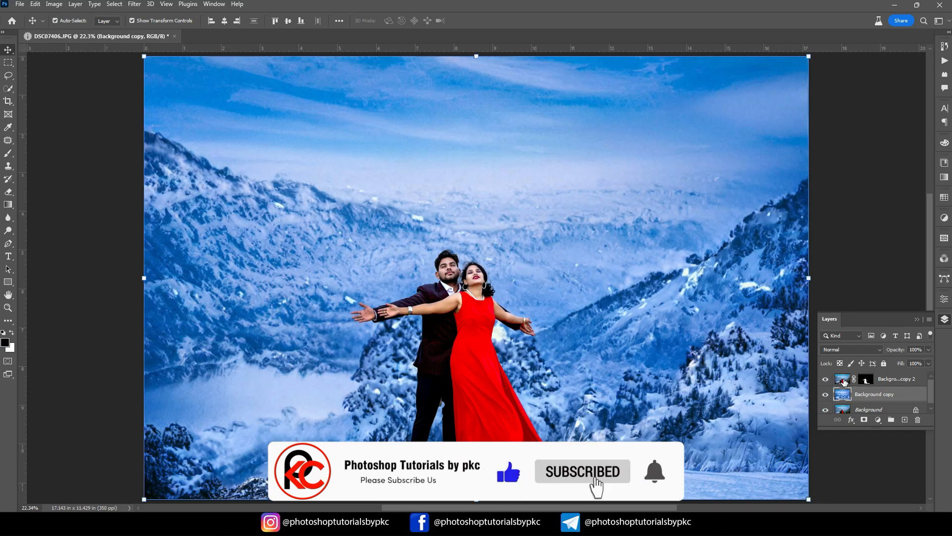
- Enable the Harmonization neural filter on the Background copy 2 couple image, using Background copy as the reference layer
left_click(844, 381)
left_click(841, 379)
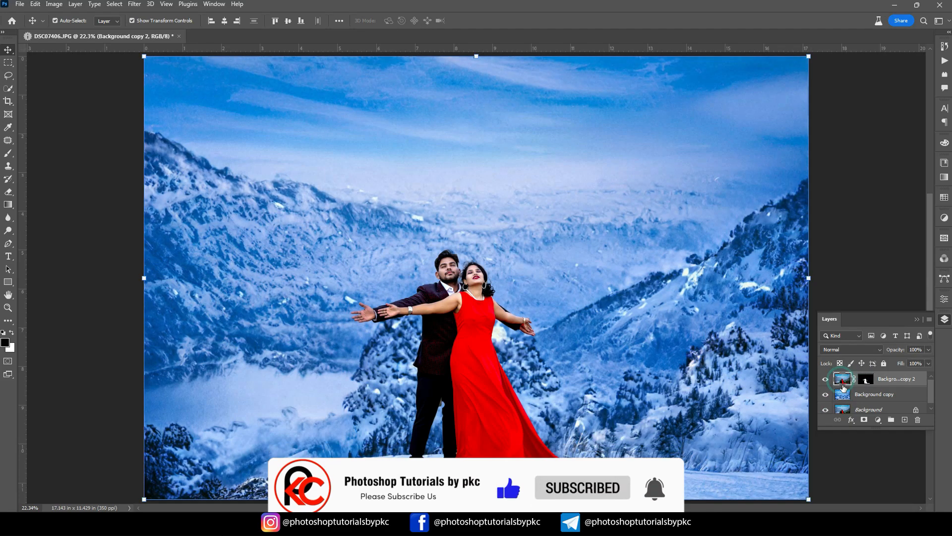
left_click(135, 4)
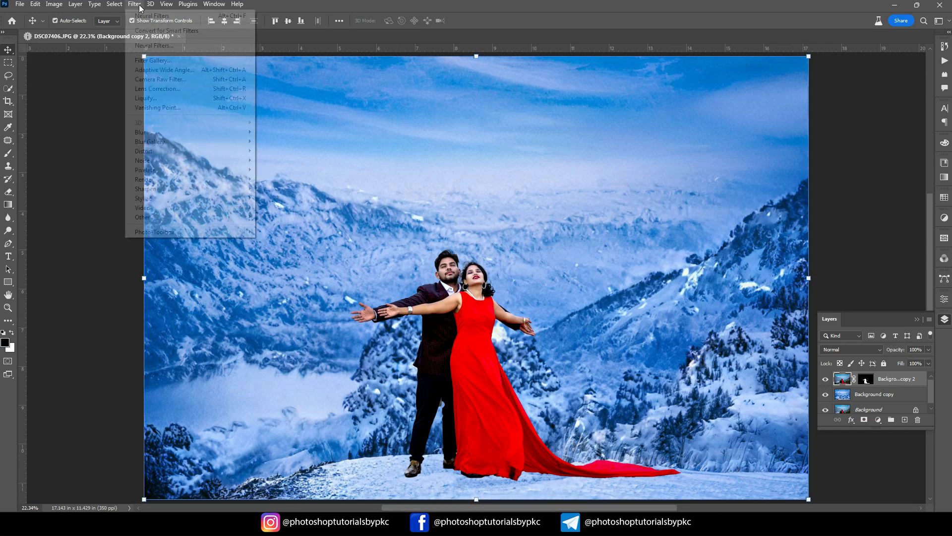
left_click(156, 48)
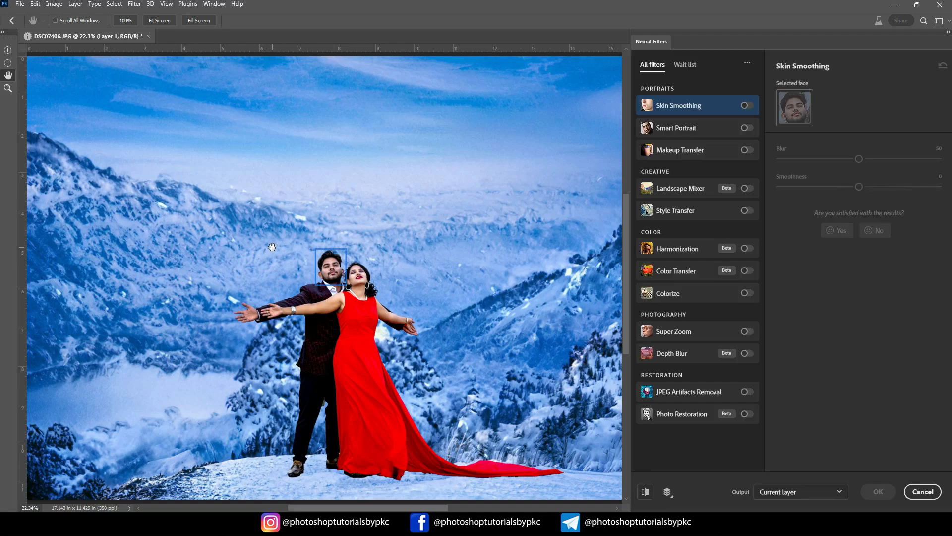
left_click(747, 249)
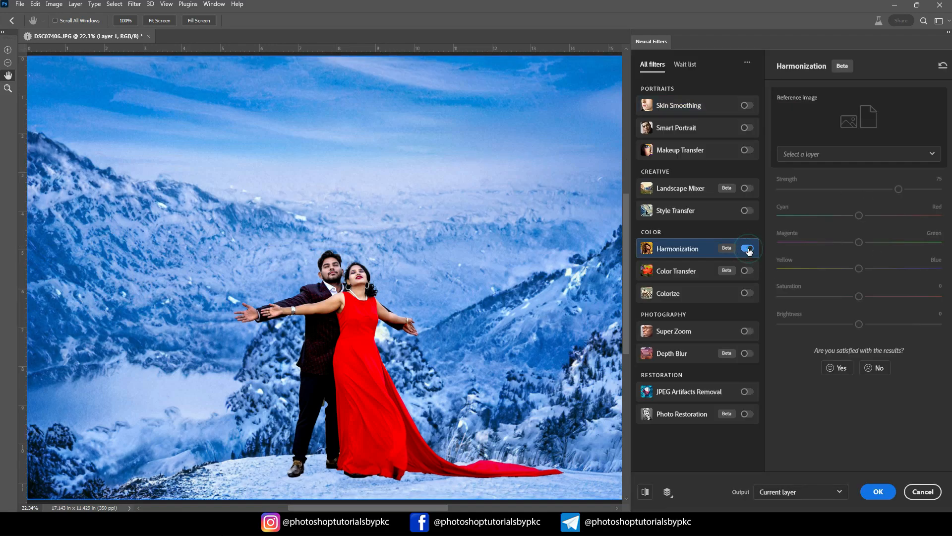
left_click(829, 155)
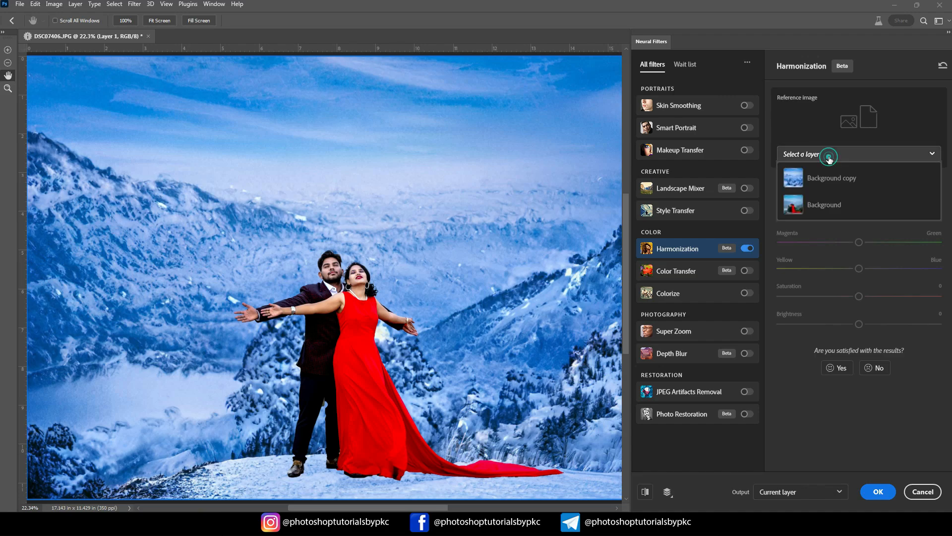
left_click(828, 180)
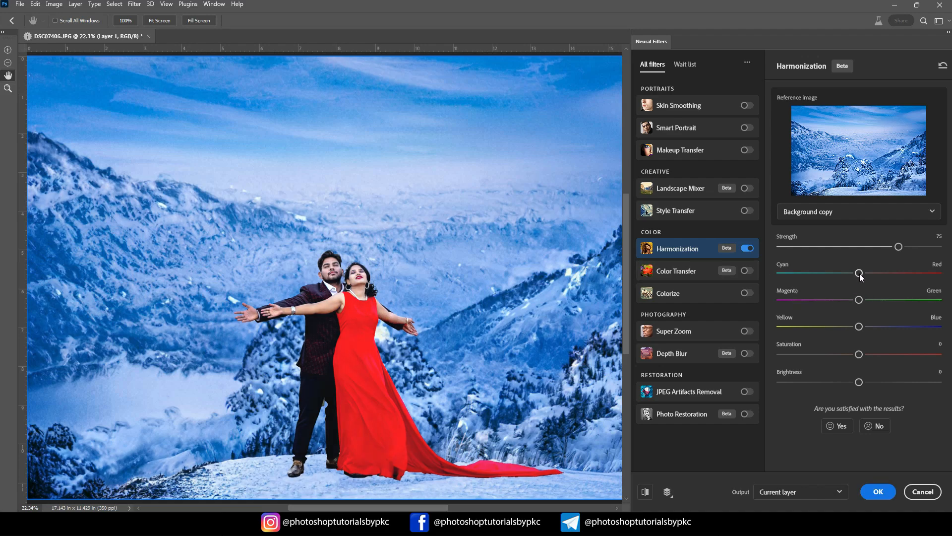
- Shift the harmonized couple's colors slightly toward cyan and blue, with Saturation at -3 and Brightness at +3
left_click_drag(859, 276, 849, 276)
left_click_drag(865, 330, 870, 331)
left_click_drag(857, 357, 855, 358)
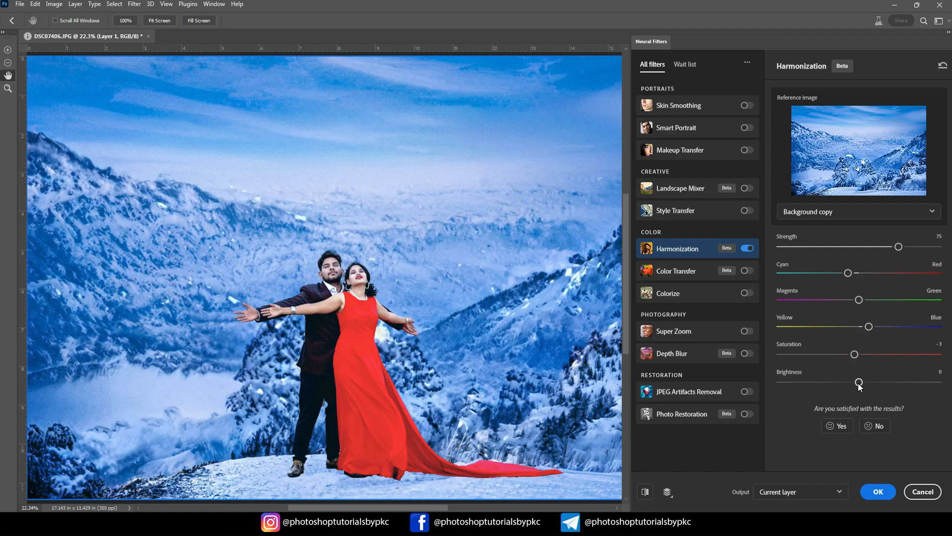
left_click_drag(859, 386, 864, 385)
- Compare the couple with and without harmonization, apply the filter to the current layer, and clear the selection
left_click(644, 489)
left_click(642, 489)
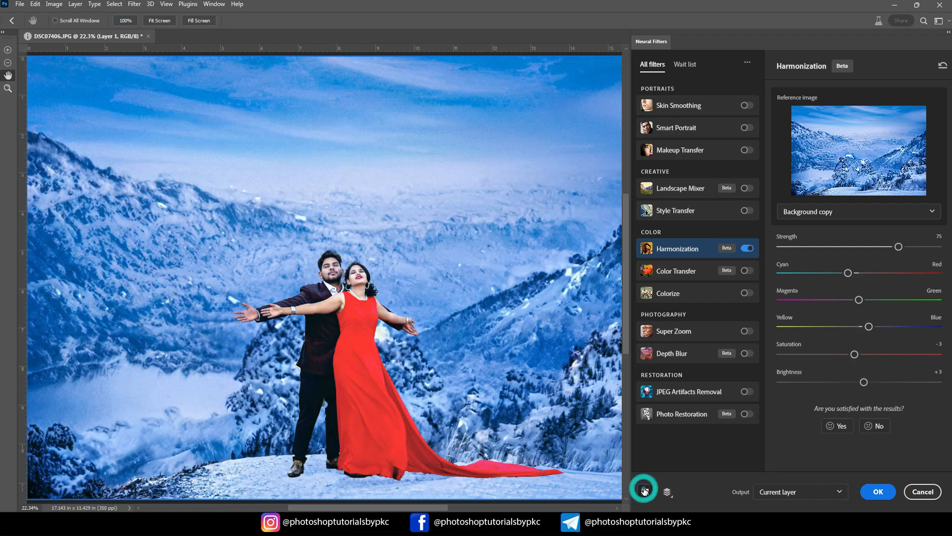
left_click(640, 488)
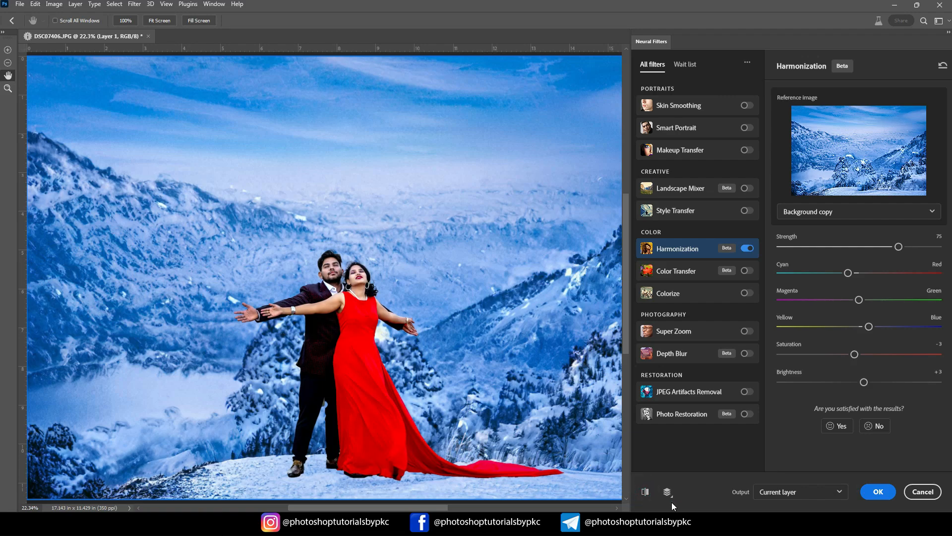
left_click(648, 493)
left_click(862, 491)
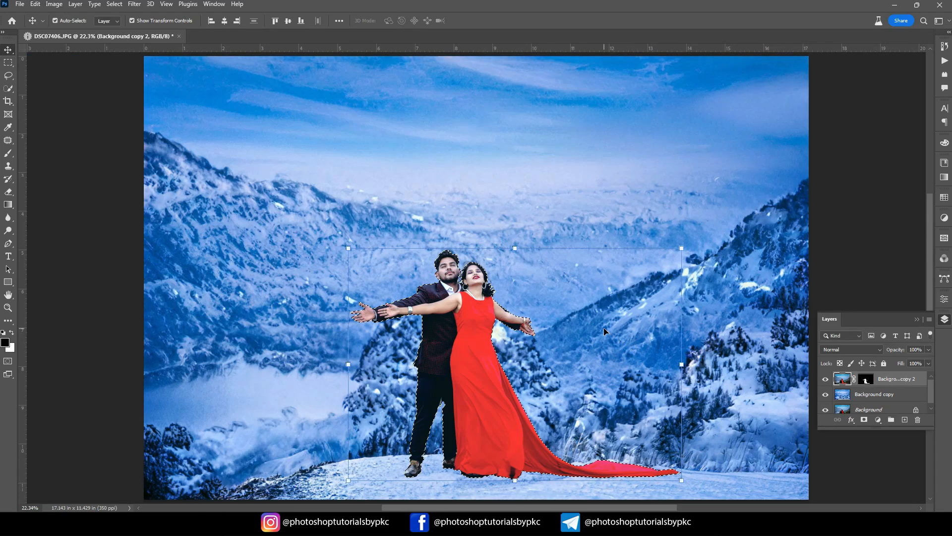
key("ctrl+d")
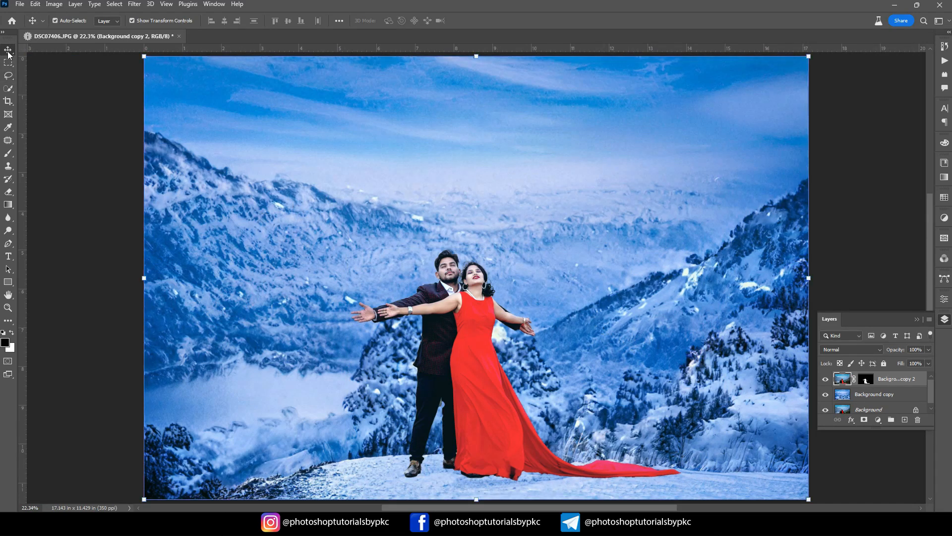
- Add a new empty layer and place it directly beneath the couple's Background copy 2 layer
key("ctrl+plus")
key("ctrl+plus")
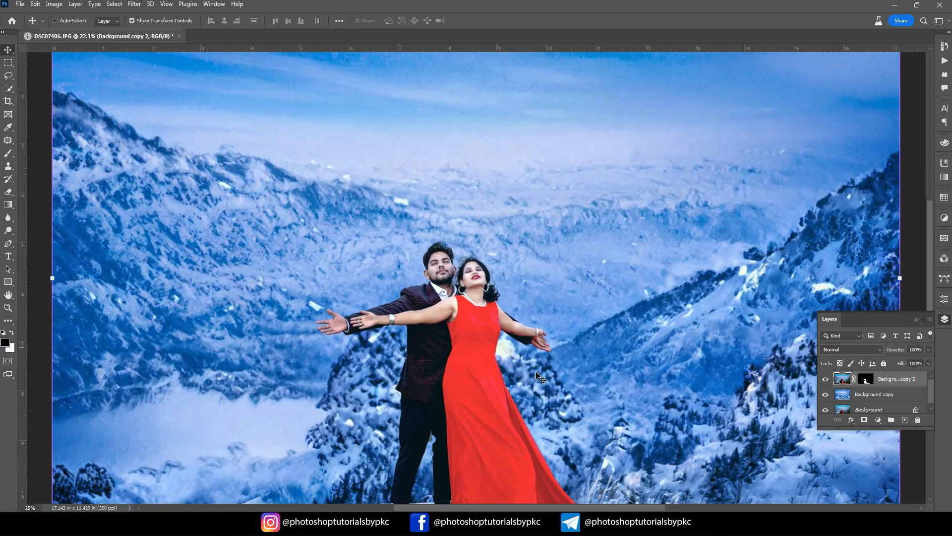
key("ctrl+plus")
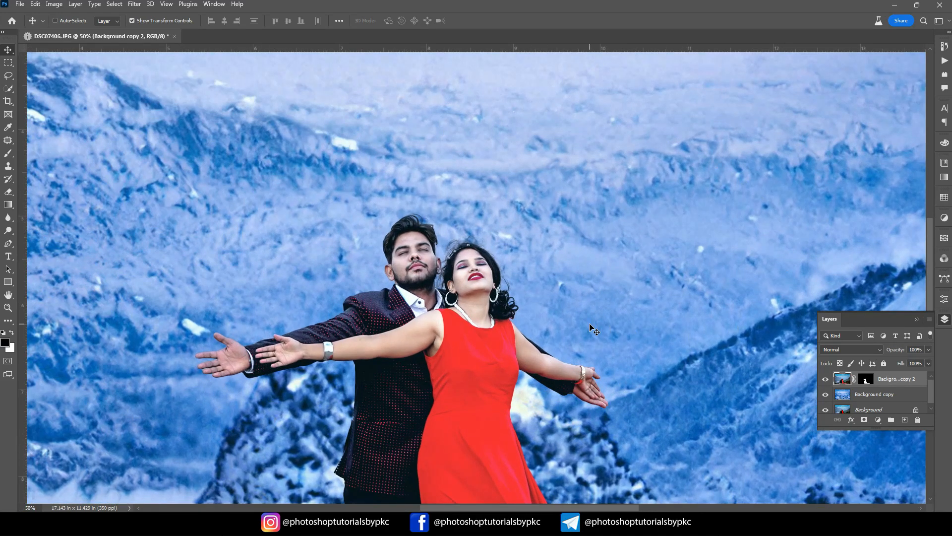
key("ctrl+0")
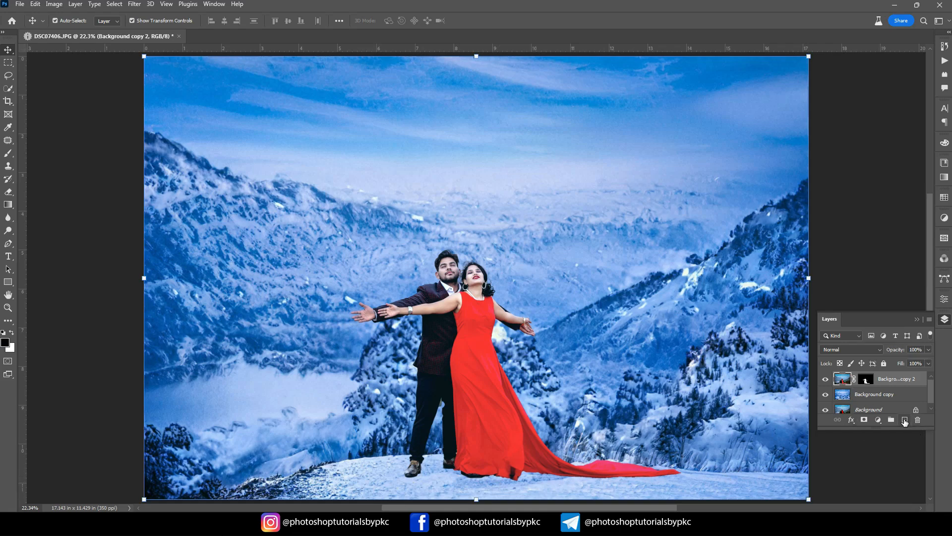
left_click(905, 422)
left_click_drag(858, 380, 856, 401)
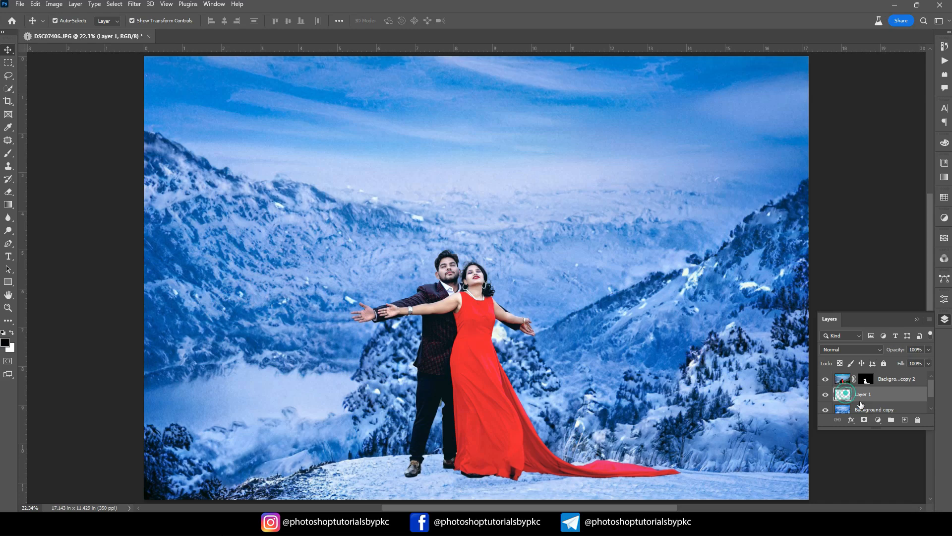
- Prepare a soft black brush for the shoe shadows, with its tip flattened to an ellipse tilted about 13° and sized 125 px
left_click(9, 157)
key("ctrl+plus")
key("ctrl+plus")
key("ctrl+plus")
key("ctrl+plus")
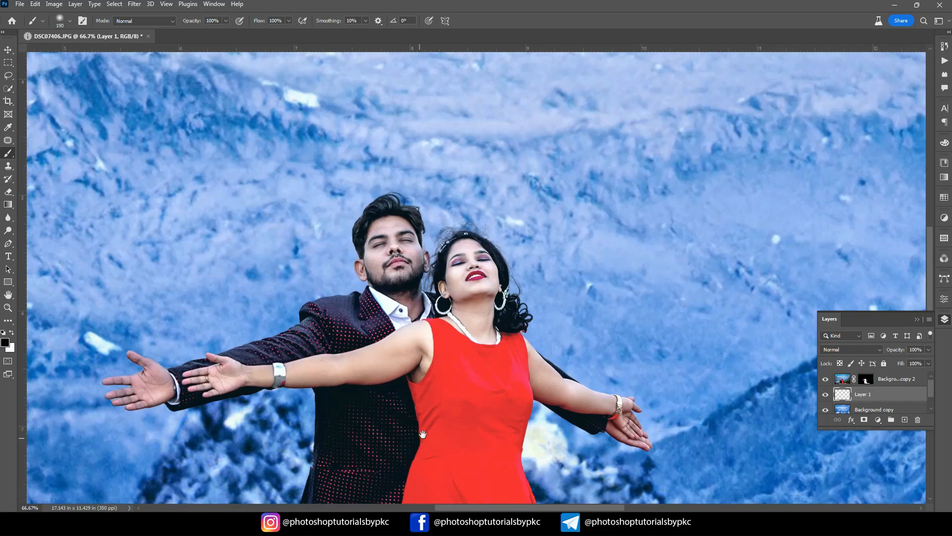
left_click_drag(423, 434, 570, 121)
left_click_drag(514, 320, 508, 154)
key("ctrl+plus")
key("ctrl+plus")
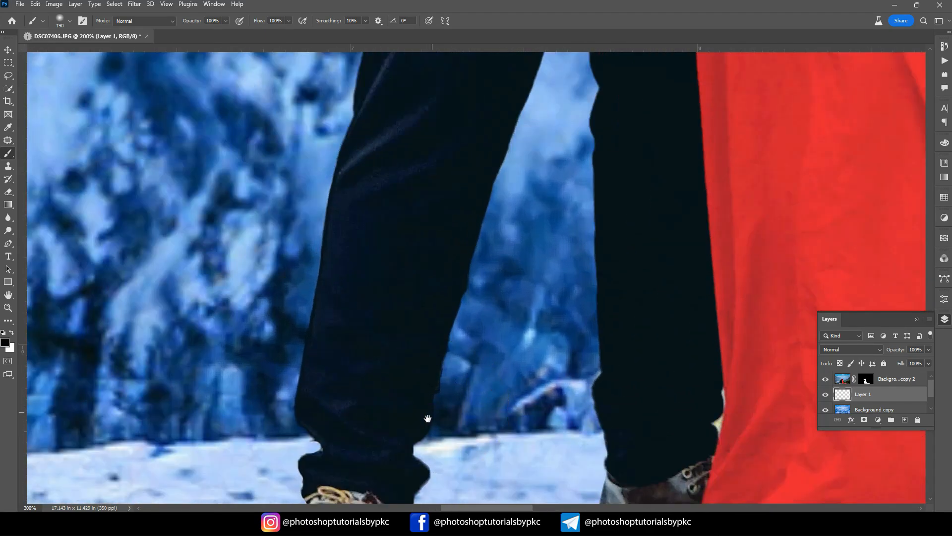
left_click_drag(427, 418, 557, 178)
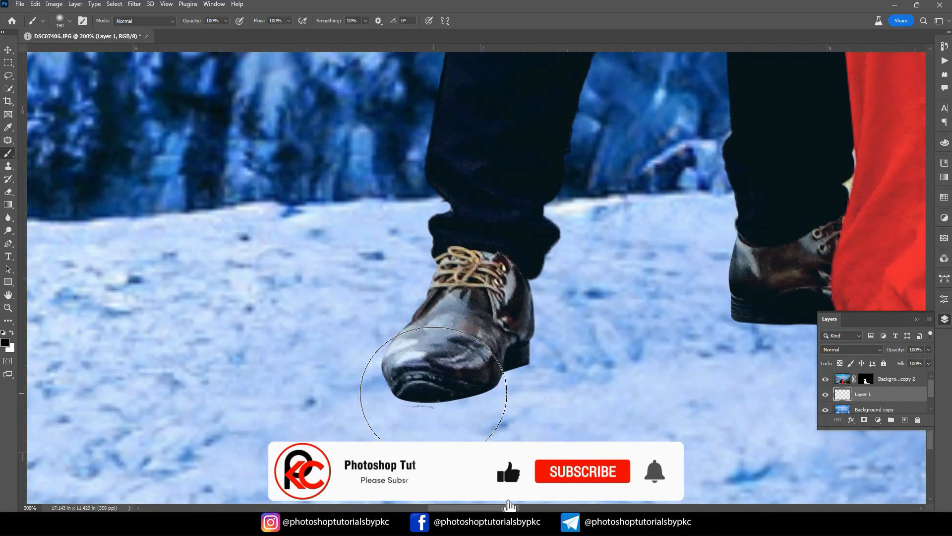
right_click(466, 363)
left_click_drag(461, 370, 474, 356)
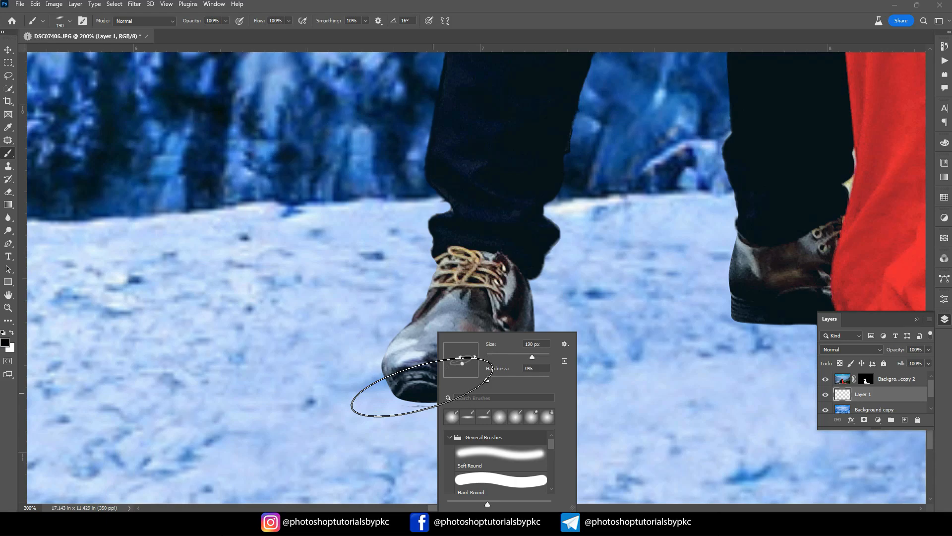
key("Return")
key("bracketleft")
key("bracketleft")
key("bracketleft")
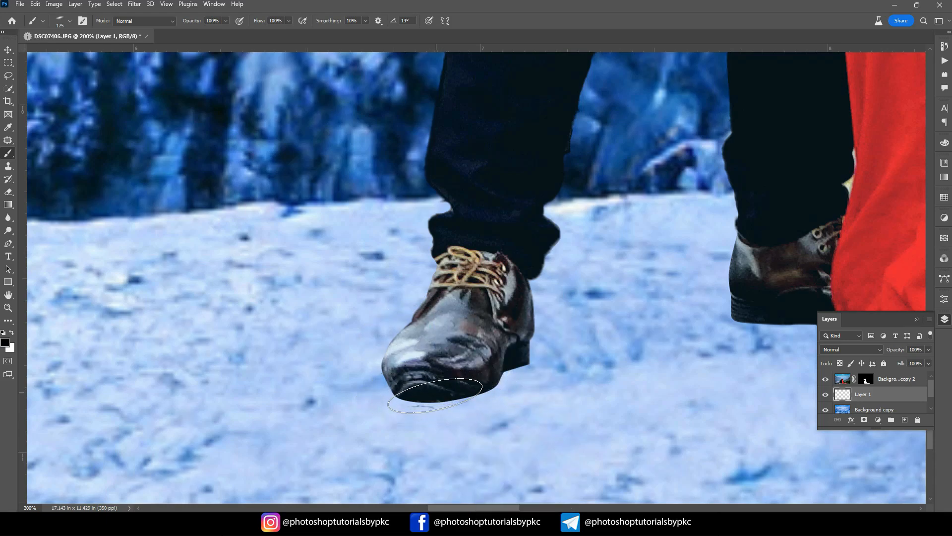
- Rotate the brush tip to about 6° and paint a soft black contact shadow beneath the man's front shoe
key("Right")
key("Right")
key("Right")
key("Right")
key("Right")
key("Right")
key("Right")
key("Right")
key("Right")
key("Right")
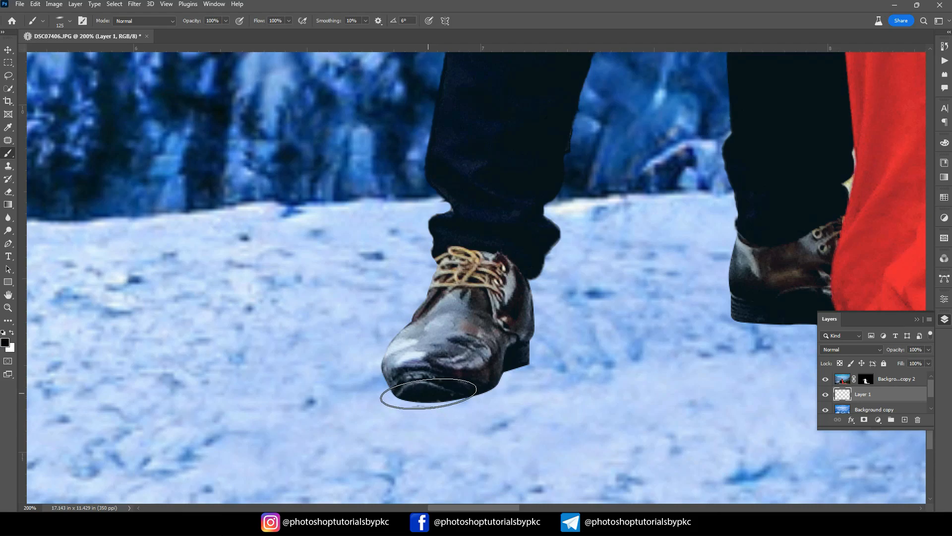
left_click(430, 393)
mouse_move(430, 393)
left_mouse_down()
mouse_move(484, 366)
mouse_move(444, 392)
left_mouse_up()
- Rotate the brush tip to about 7° and paint a contact shadow under the man's rear shoe up to the dress hem
left_click_drag(812, 323, 488, 301)
key("Right")
key("Right")
key("Right")
key("Right")
key("Right")
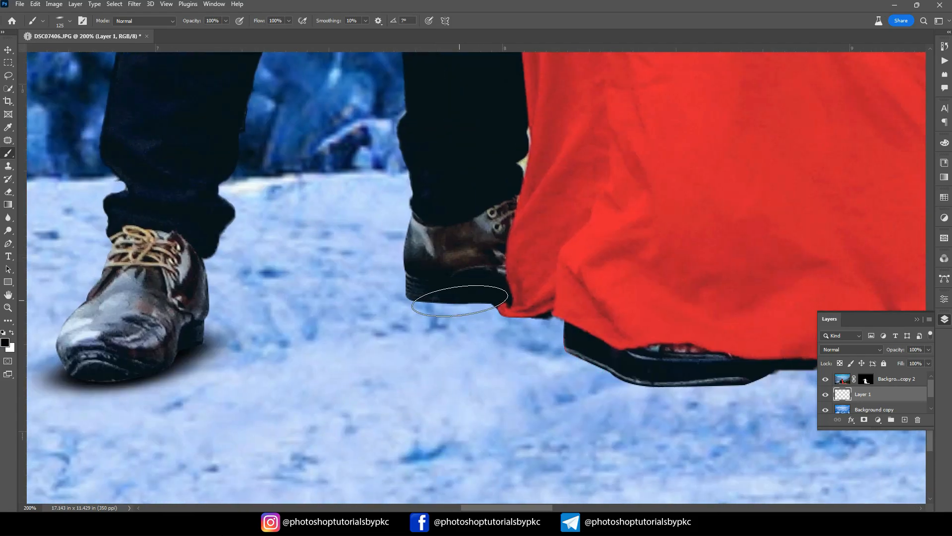
left_click_drag(430, 297, 526, 312)
- Paint a contact shadow beneath the woman's shoe and the adjoining dress hem, rotating the brush tip to follow each edge
scroll(564, 325, "down", 3)
key("Right")
key("Right")
key("Right")
key("Right")
key("Right")
key("Right")
key("Right")
key("Right")
key("Right")
key("Right")
key("Right")
key("Right")
key("Right")
key("Right")
key("Right")
key("Right")
key("Right")
key("Right")
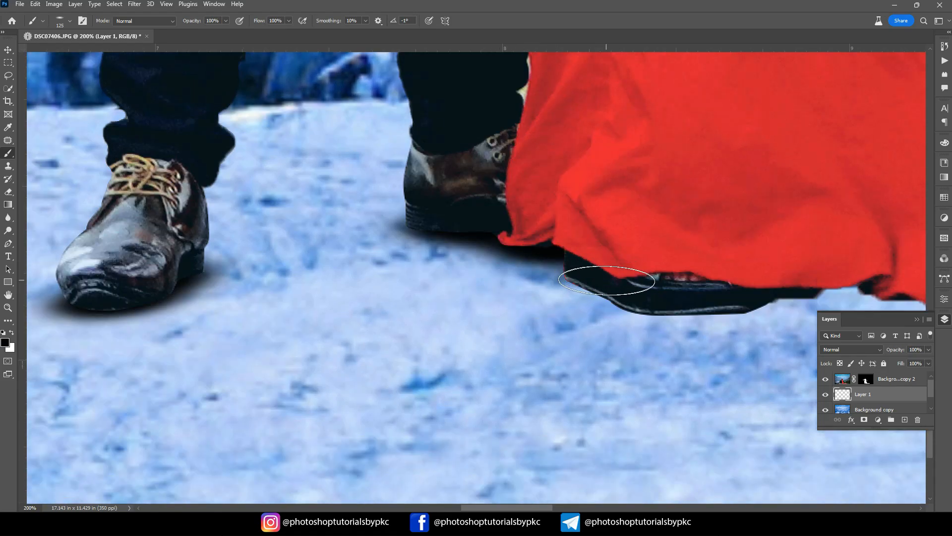
mouse_move(606, 280)
left_mouse_down()
mouse_move(595, 292)
mouse_move(667, 310)
mouse_move(748, 297)
mouse_move(354, 325)
left_mouse_up()
key("Left")
key("Left")
key("Left")
key("Left")
key("Left")
key("Left")
key("Left")
key("Left")
key("Left")
key("Left")
key("Left")
key("Left")
key("Left")
key("Left")
key("Left")
key("Left")
key("Left")
mouse_move(361, 328)
left_mouse_down()
mouse_move(382, 314)
mouse_move(488, 309)
mouse_move(510, 323)
mouse_move(627, 340)
left_mouse_up()
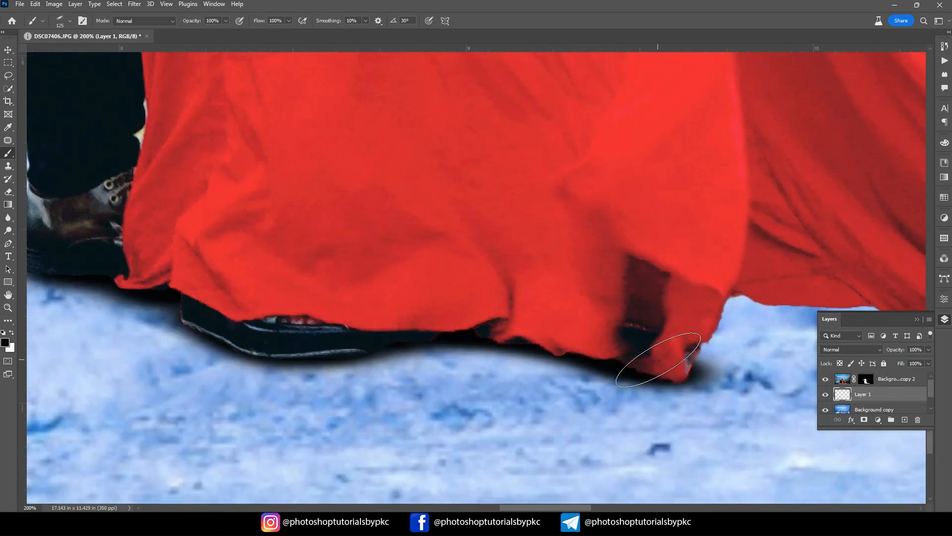
- Extend the shadow around the lowest corner of the dress hem, tilting the brush tip more steeply to match the rising edge
mouse_move(658, 360)
left_mouse_down()
mouse_move(687, 366)
mouse_move(694, 331)
mouse_move(697, 343)
mouse_move(717, 322)
left_mouse_up()
key("Left")
key("Left")
key("Left")
key("Left")
key("Left")
key("Left")
key("Left")
key("Left")
key("Left")
key("Left")
key("Left")
key("Left")
key("Left")
key("Left")
key("Left")
key("Left")
key("Left")
key("Left")
key("Left")
key("Left")
- Rotate the brush tip to about -5° and paint the shadow along the underside of the train where it leaves the dress
left_click_drag(712, 332, 435, 334)
key("Right")
key("Right")
key("Right")
key("Right")
key("Right")
key("Right")
key("Right")
key("Right")
key("Right")
key("Right")
key("Right")
key("Right")
key("Right")
key("Right")
key("Right")
key("Right")
key("Right")
key("Right")
key("Right")
key("Right")
key("Right")
key("Right")
key("Right")
key("Right")
key("Right")
key("Right")
key("Right")
key("Right")
key("Right")
key("Right")
key("Right")
key("Right")
key("Right")
key("Right")
key("Right")
key("Right")
key("Right")
key("Right")
key("Right")
key("Right")
mouse_move(491, 305)
left_mouse_down()
mouse_move(695, 322)
mouse_move(348, 304)
mouse_move(659, 333)
left_mouse_up()
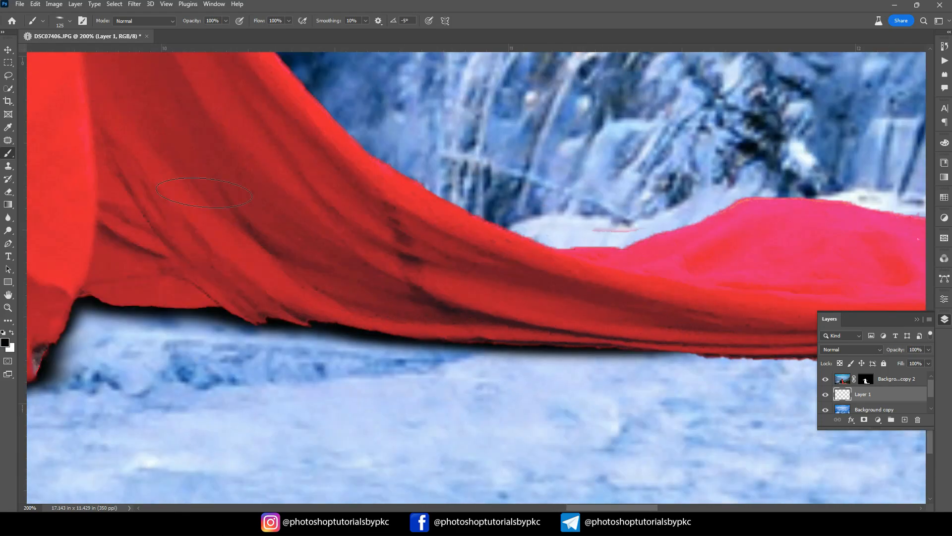
- Continue the contact shadow along the underside of the train's middle section, rotating the brush tip to about -2°
left_click_drag(772, 355, 625, 323)
mouse_move(489, 317)
left_mouse_down()
mouse_move(771, 322)
mouse_move(290, 303)
left_mouse_up()
key("ctrl+z")
left_click_drag(380, 307, 694, 317)
left_click_drag(712, 307, 335, 325)
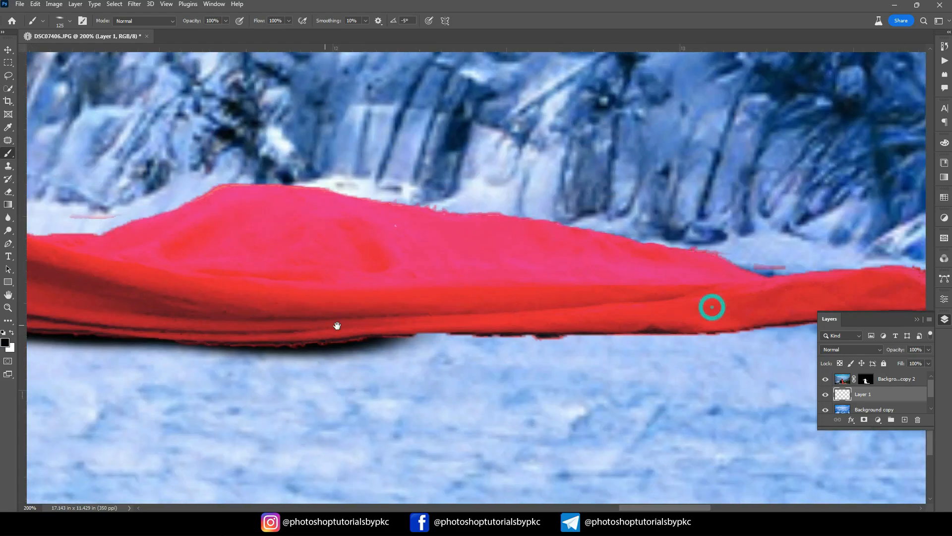
left_click_drag(154, 335, 357, 328)
left_click_drag(372, 326, 719, 342)
left_click_drag(695, 326, 287, 346)
key("ctrl+z")
mouse_move(120, 347)
left_mouse_down()
mouse_move(499, 346)
mouse_move(752, 330)
left_mouse_up()
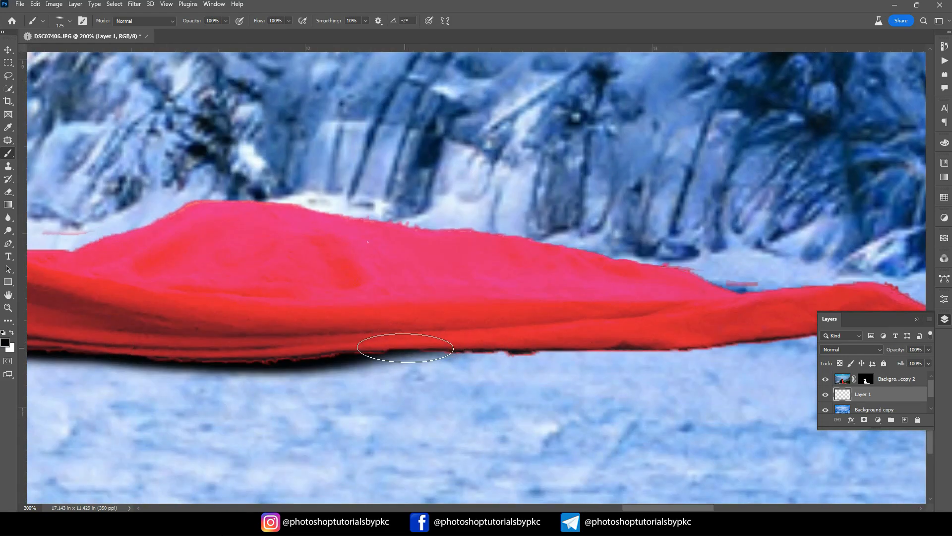
- Rotate the brush tip to about 8° and paint the contact shadow along the rising edge to the train's pointed end
mouse_move(406, 346)
left_mouse_down()
mouse_move(712, 336)
mouse_move(192, 334)
mouse_move(377, 310)
left_mouse_up()
key("Left")
key("Left")
key("Left")
key("Left")
key("Left")
key("Left")
key("Left")
key("Left")
key("Left")
key("Left")
key("Left")
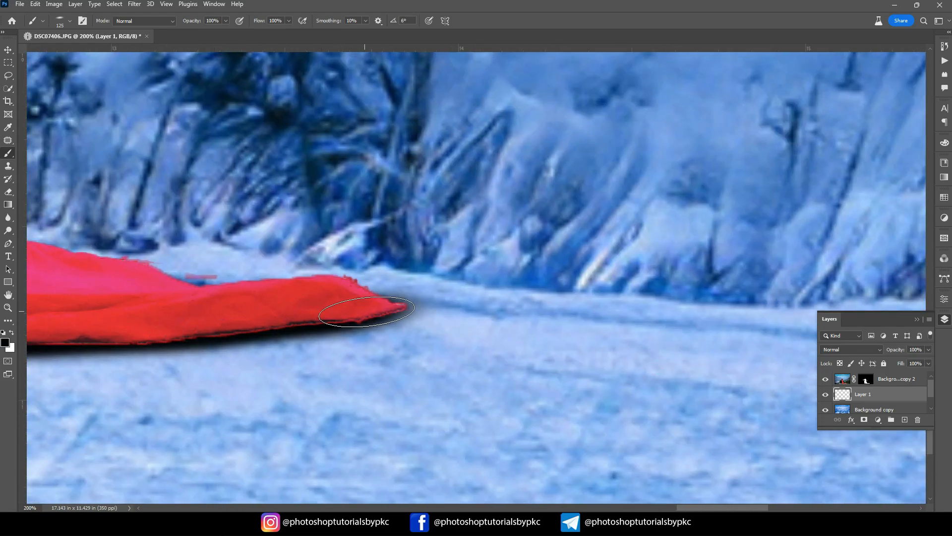
- Examine the painted contact shadows in the full composition and close up around the shoes, dress hem and train
key("v")
key("ctrl+0")
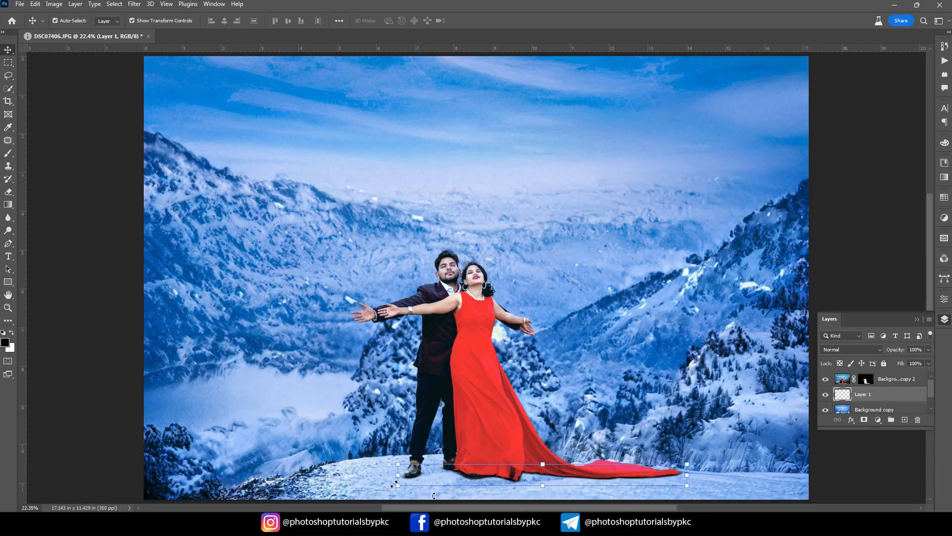
key("ctrl+plus")
key("ctrl+plus")
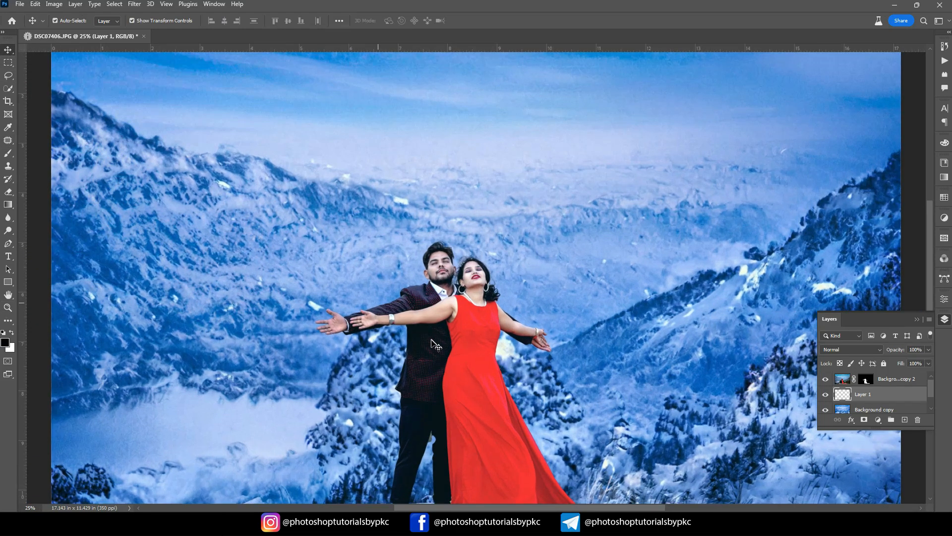
key("ctrl+plus")
left_click_drag(473, 421, 422, 180)
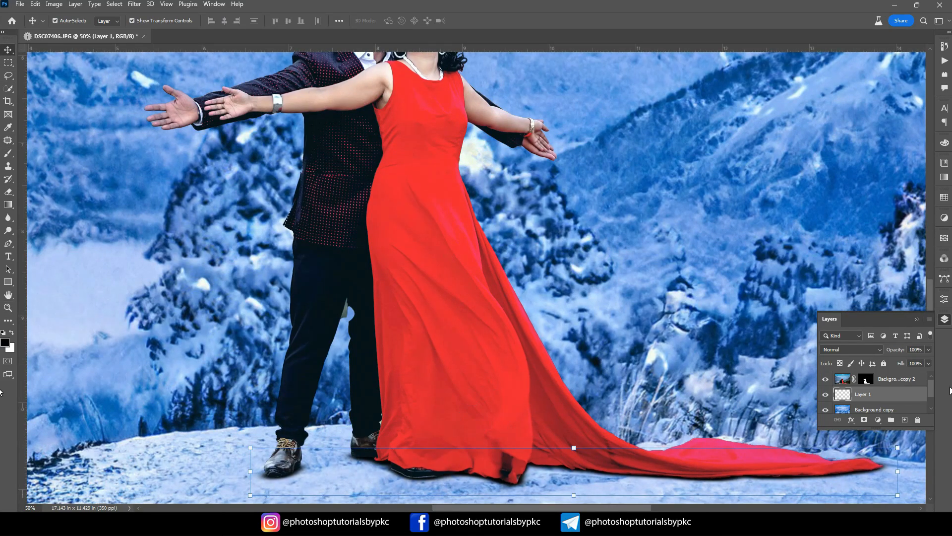
key("ctrl+plus")
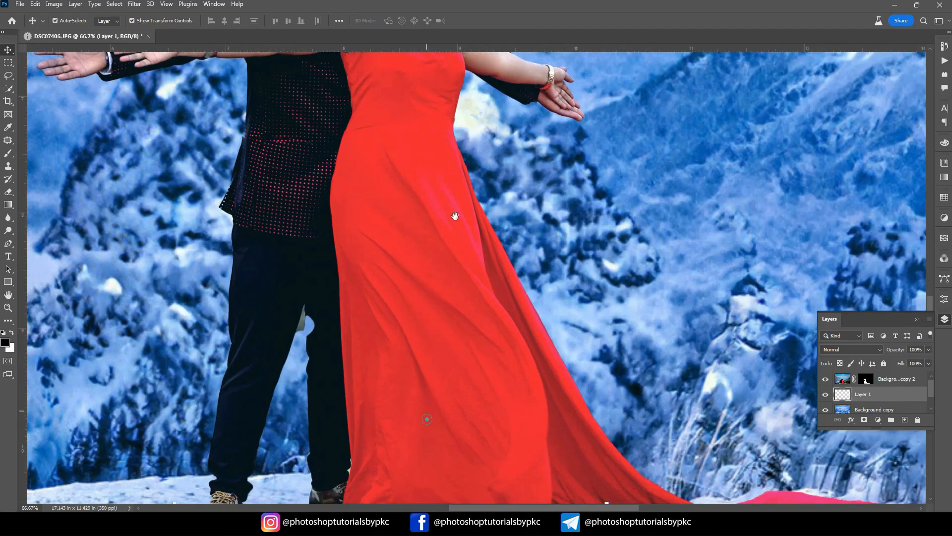
scroll(455, 212, "down", 5)
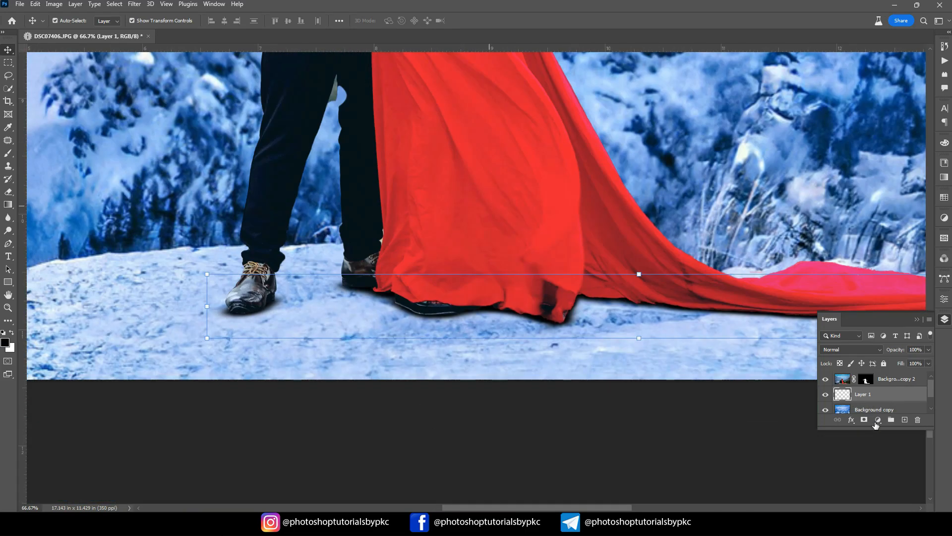
- Soften the painted contact shadows on Layer 1 with a low-radius Gaussian Blur
left_click(137, 5)
mouse_move(144, 133)
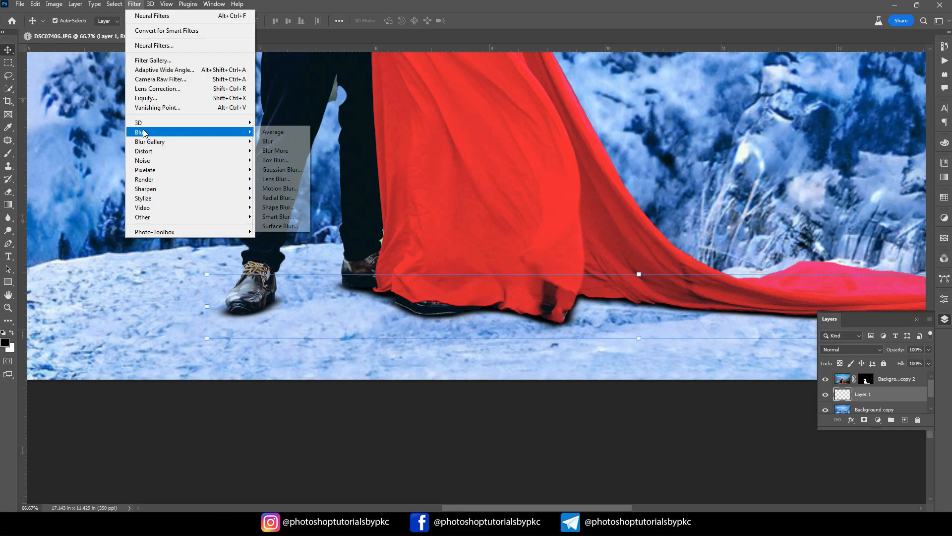
left_click(280, 169)
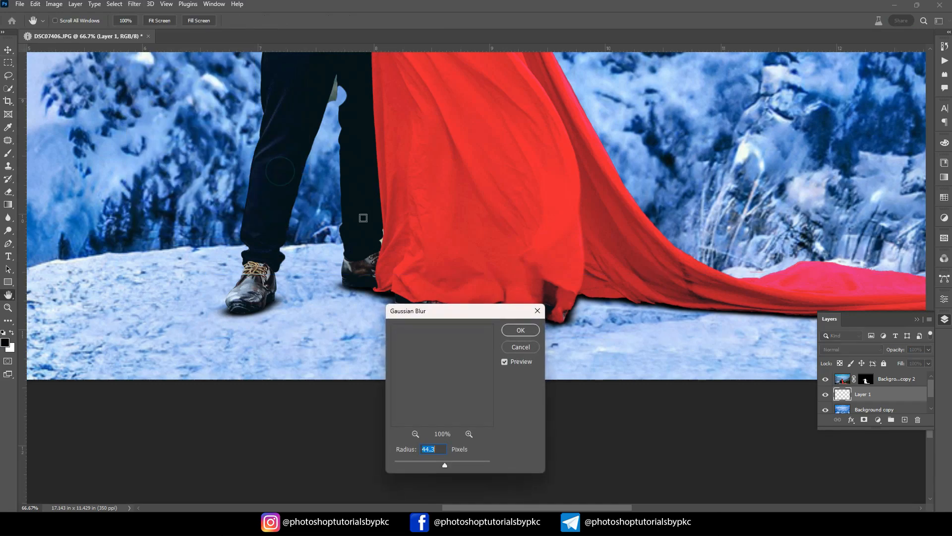
left_click(420, 463)
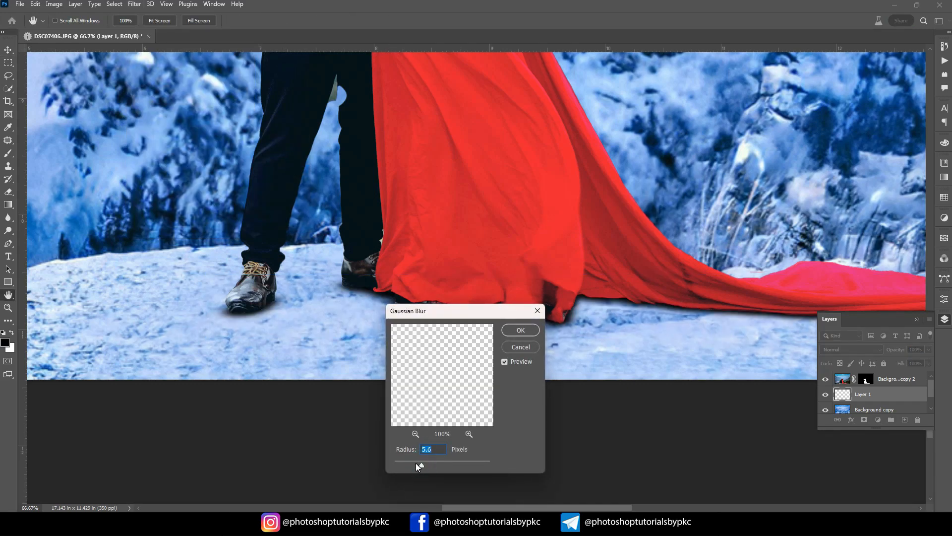
left_click_drag(417, 463, 426, 463)
left_click(525, 330)
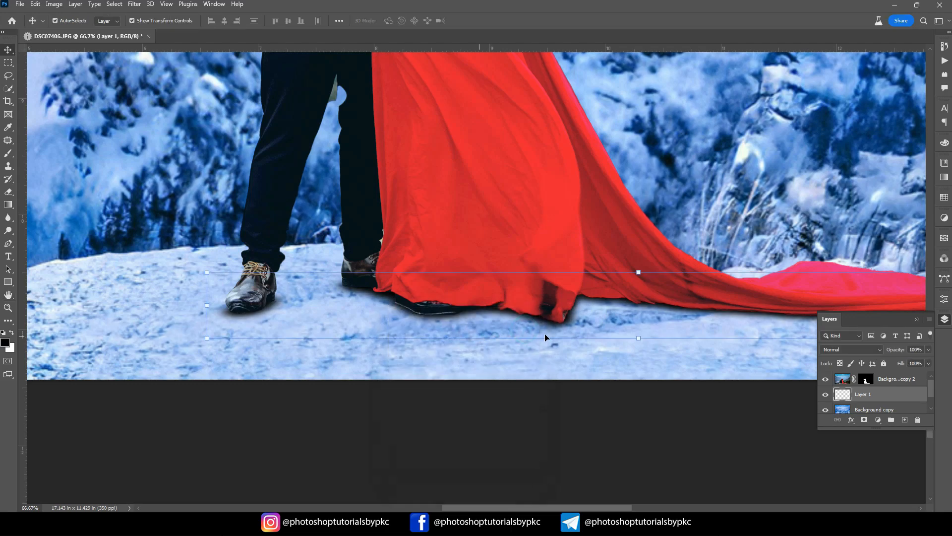
- Set the shadow layer's blend mode to Multiply with 88% opacity, and deselect all layers
left_click(928, 350)
left_click_drag(928, 361, 922, 364)
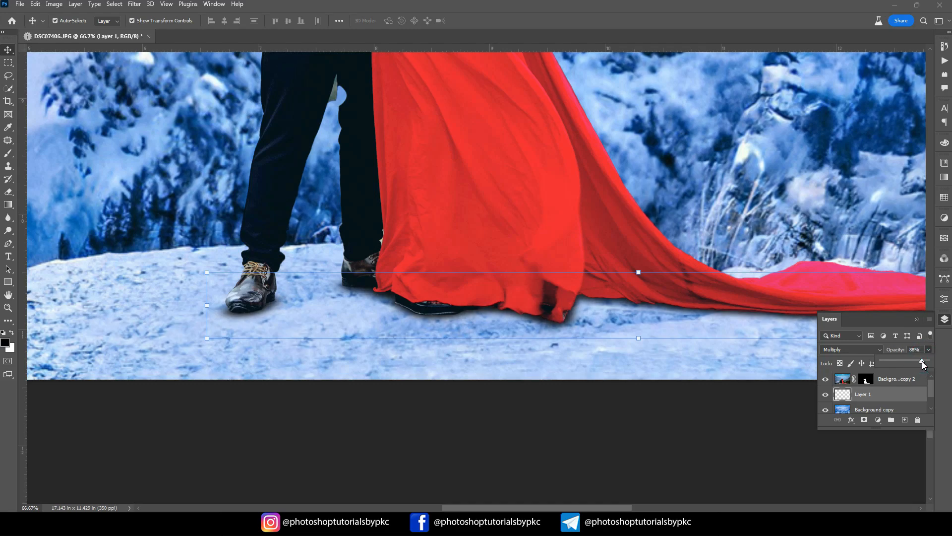
left_click(615, 232)
key("ctrl+0")
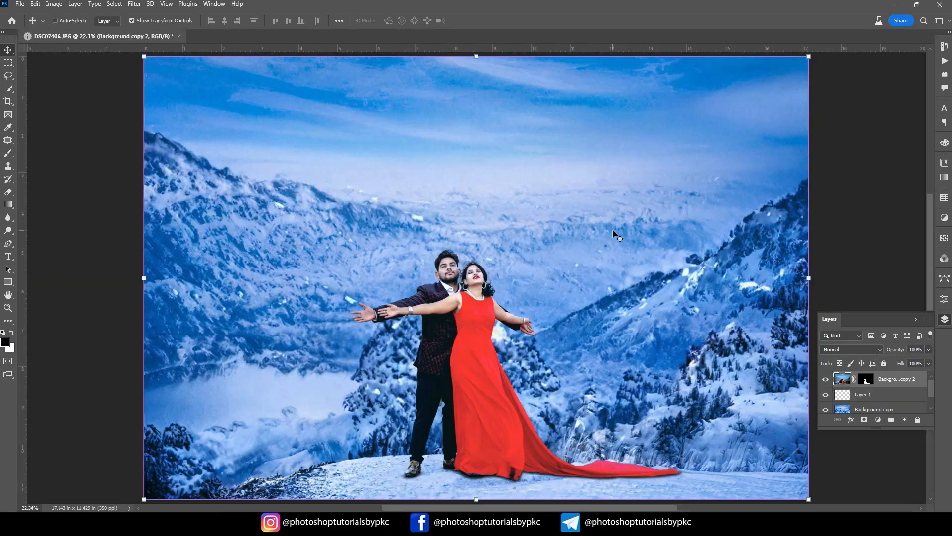
left_click(825, 236)
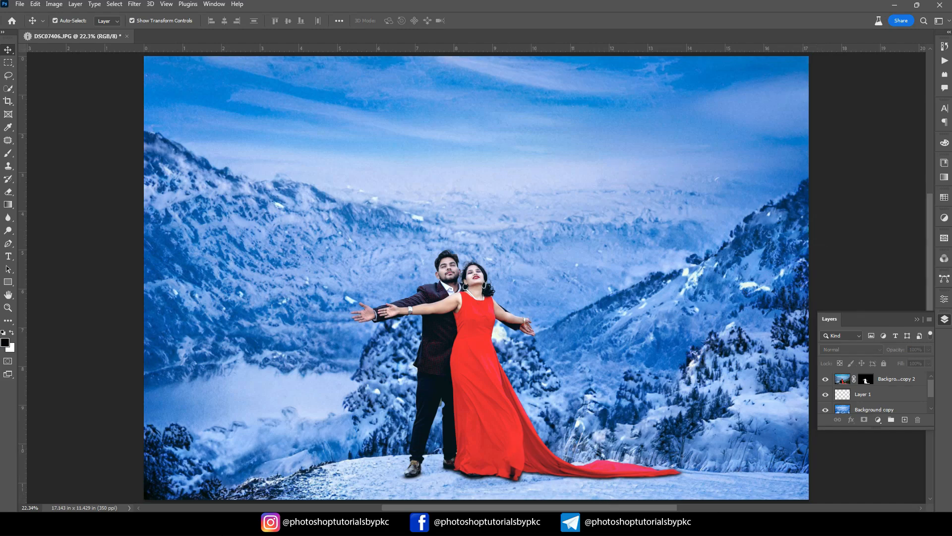
- Switch to the Snow_40 folder in File Explorer and open Snow_026.jpg with Adobe Photoshop 2023
left_click(421, 523)
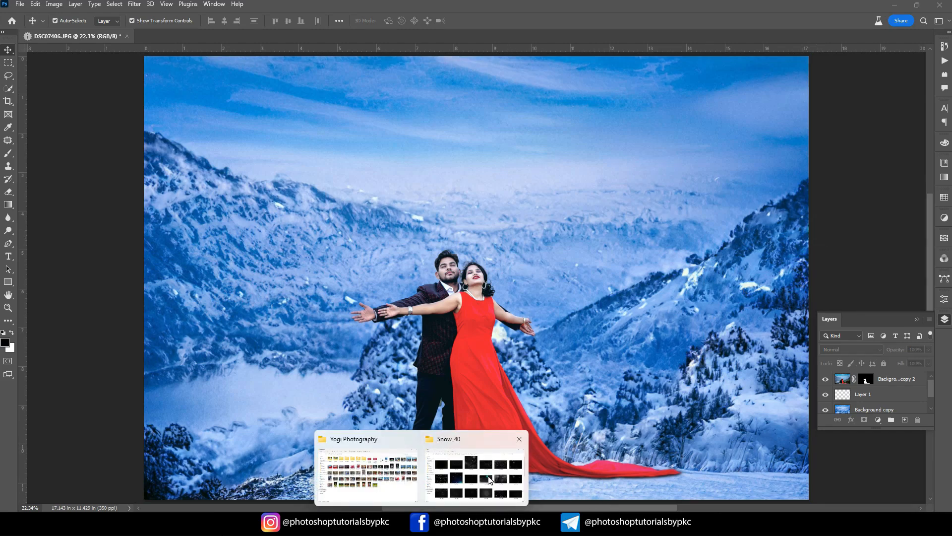
left_click(489, 479)
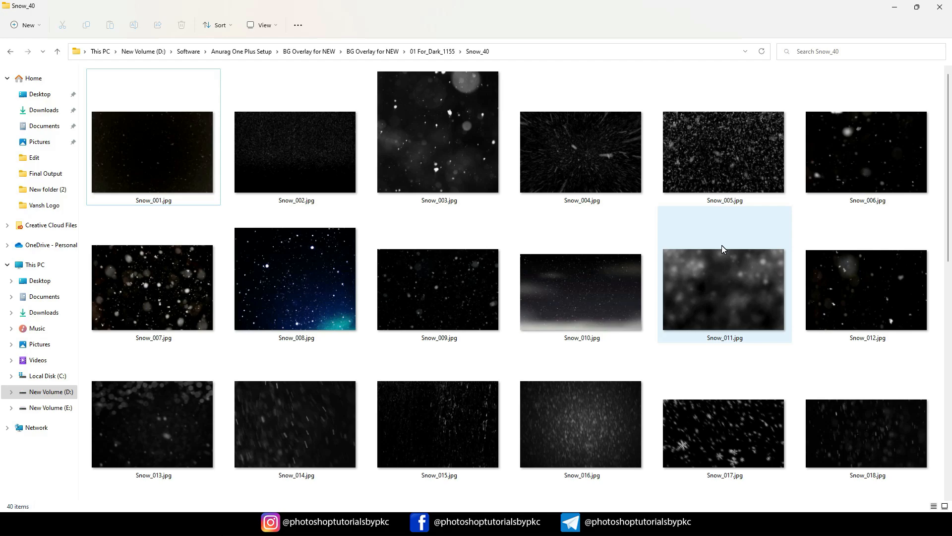
scroll(722, 245, "down", 8)
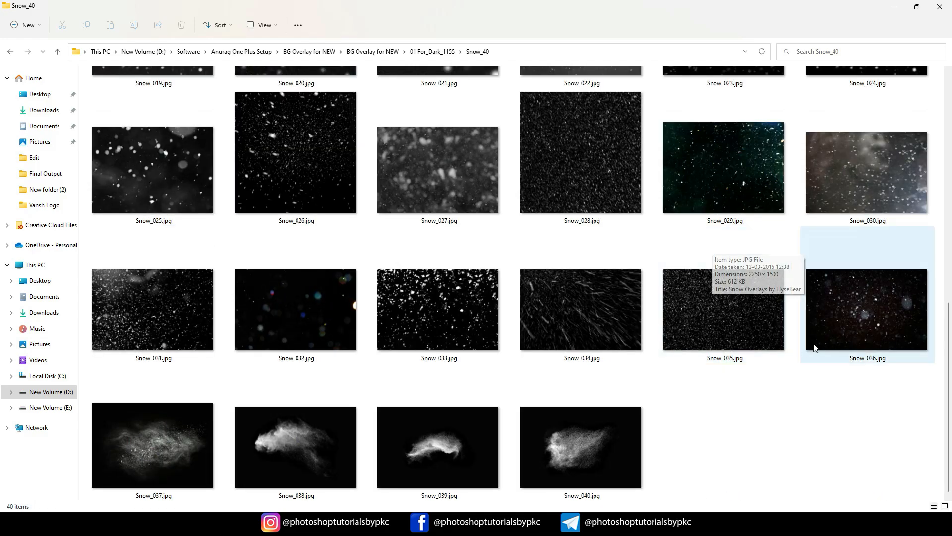
scroll(297, 301, "up", 3)
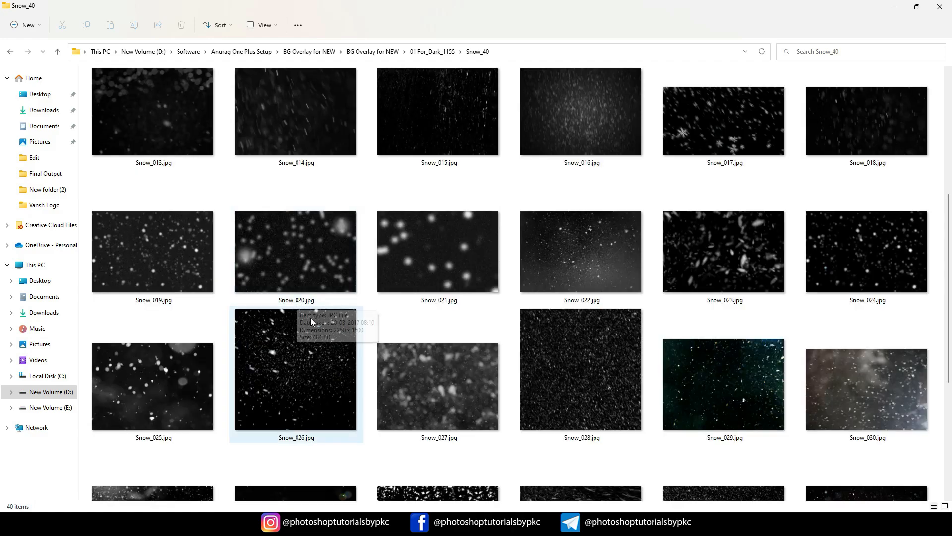
left_click(294, 379)
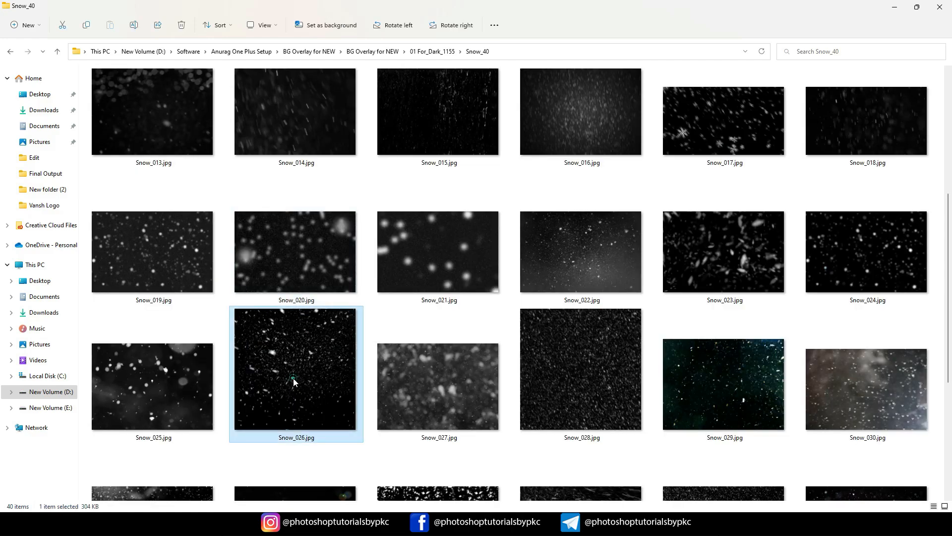
right_click(314, 355)
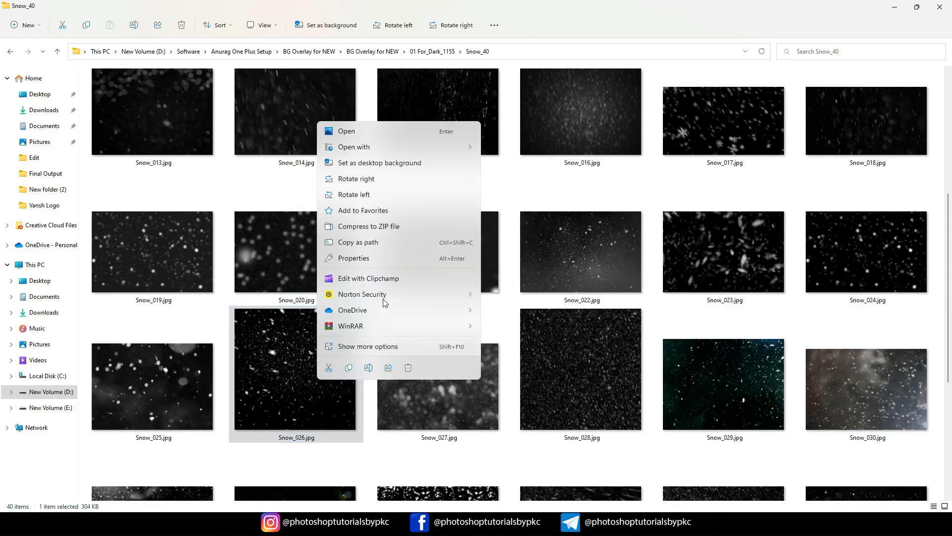
mouse_move(349, 147)
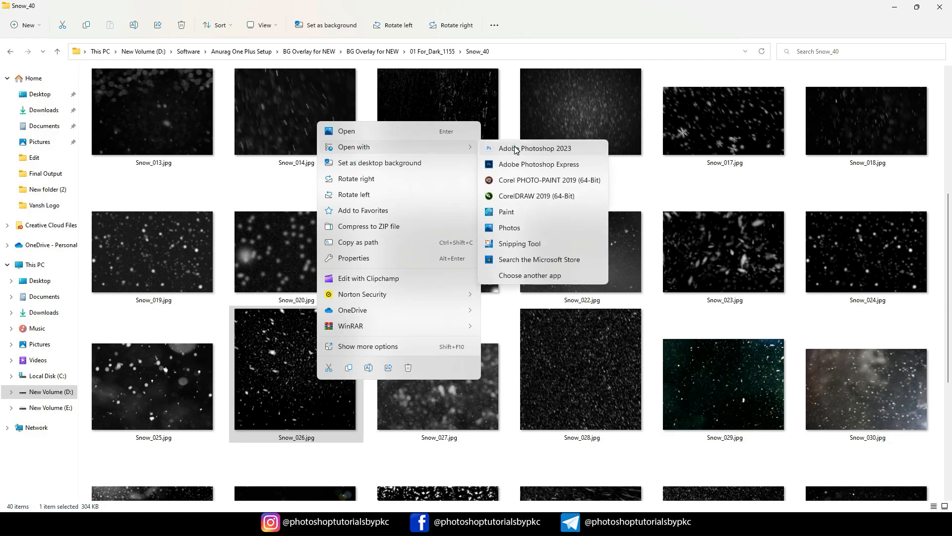
left_click(515, 149)
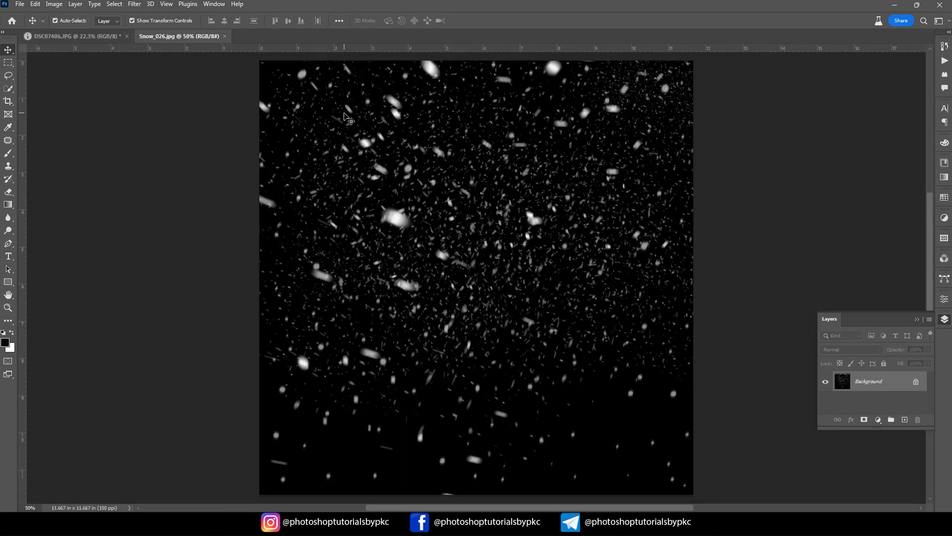
- Bring the snow overlay into the couple's photo as the top layer and scale it to about 346% to cover the whole image
left_click_drag(347, 118, 247, 152)
key("ctrl+t")
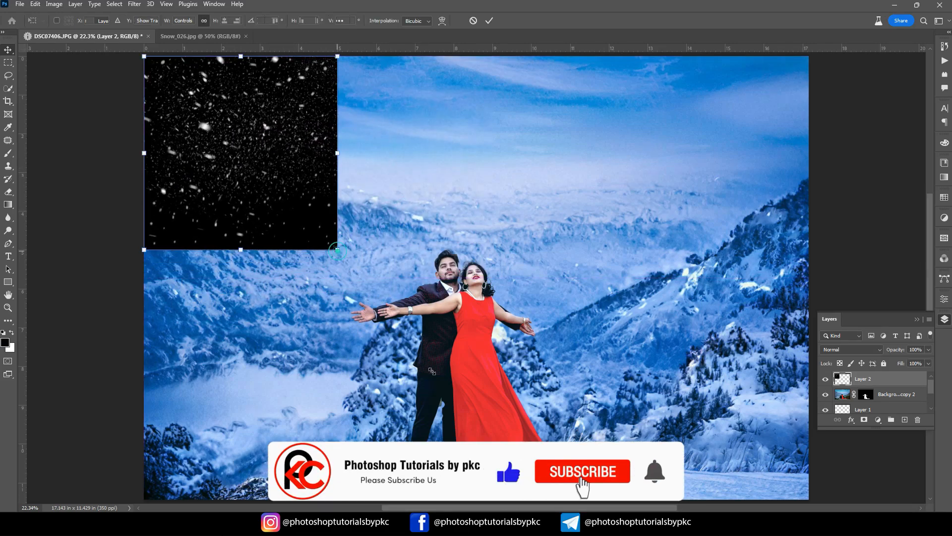
left_click_drag(337, 250, 589, 498)
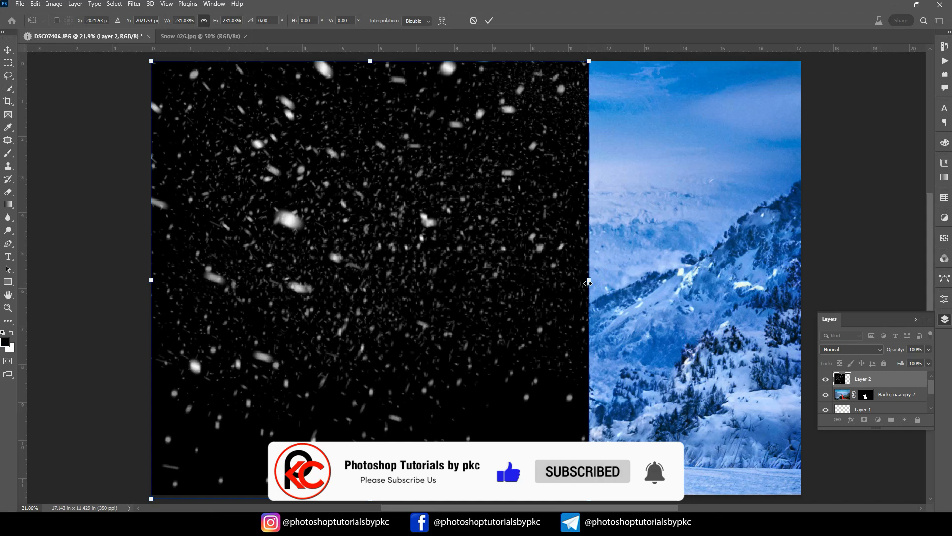
left_click_drag(587, 282, 807, 280)
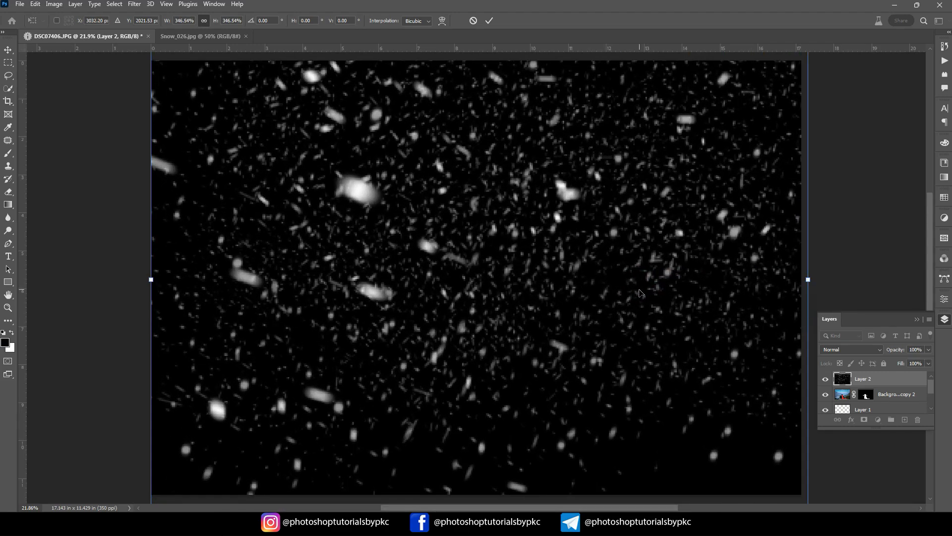
double_click(639, 292)
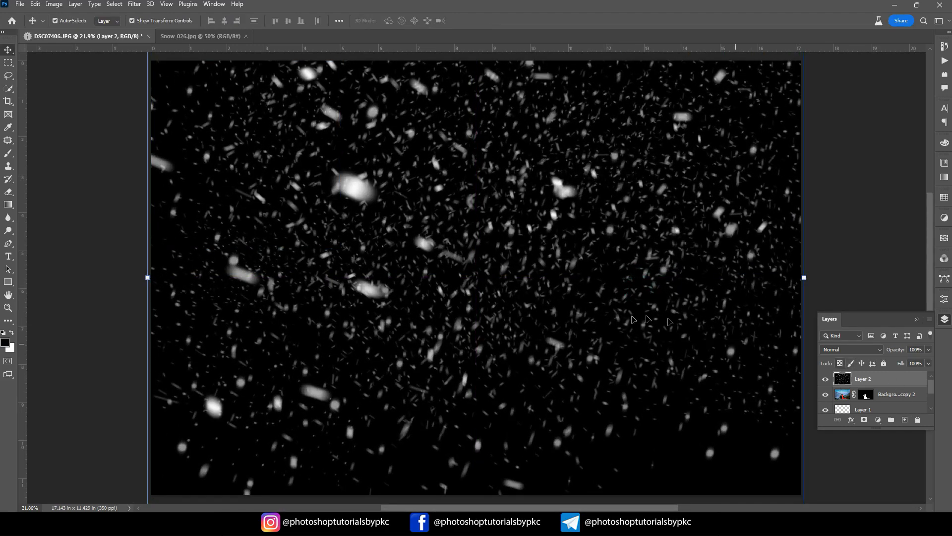
- Blend the snow overlay in Screen mode and lower its opacity to 77%
left_click(881, 350)
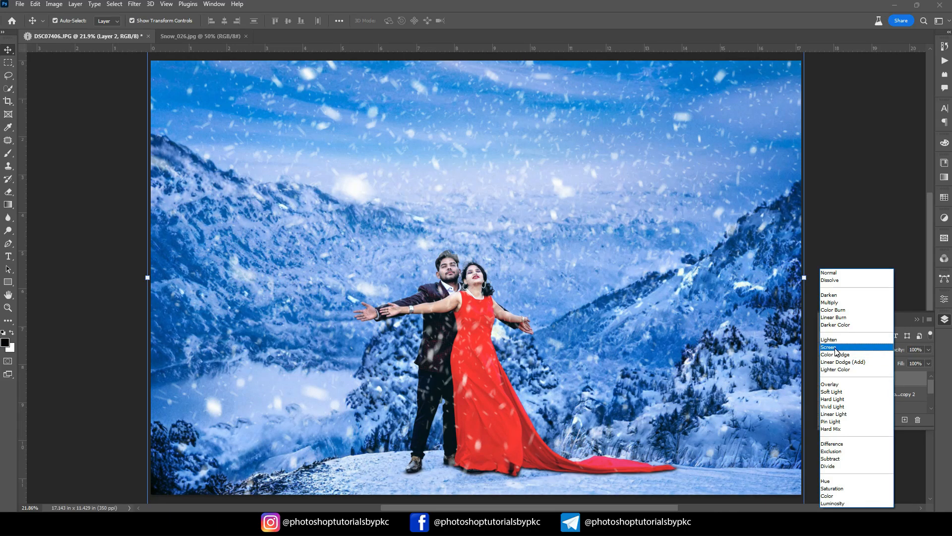
left_click(835, 349)
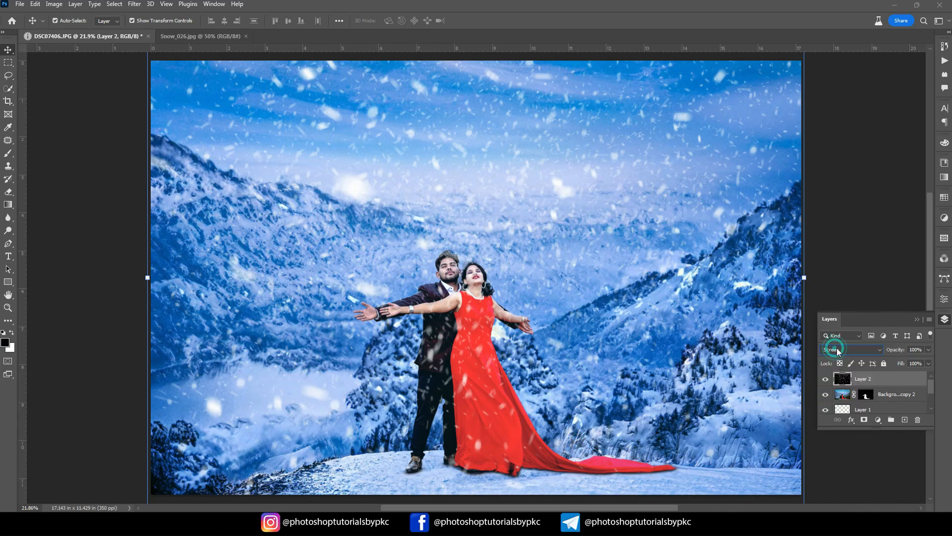
left_click(928, 350)
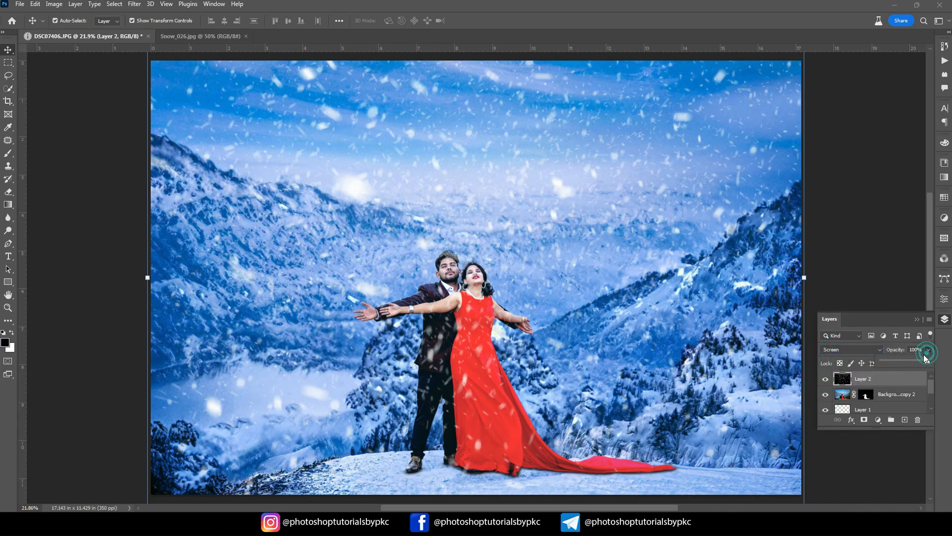
left_click_drag(928, 360, 916, 361)
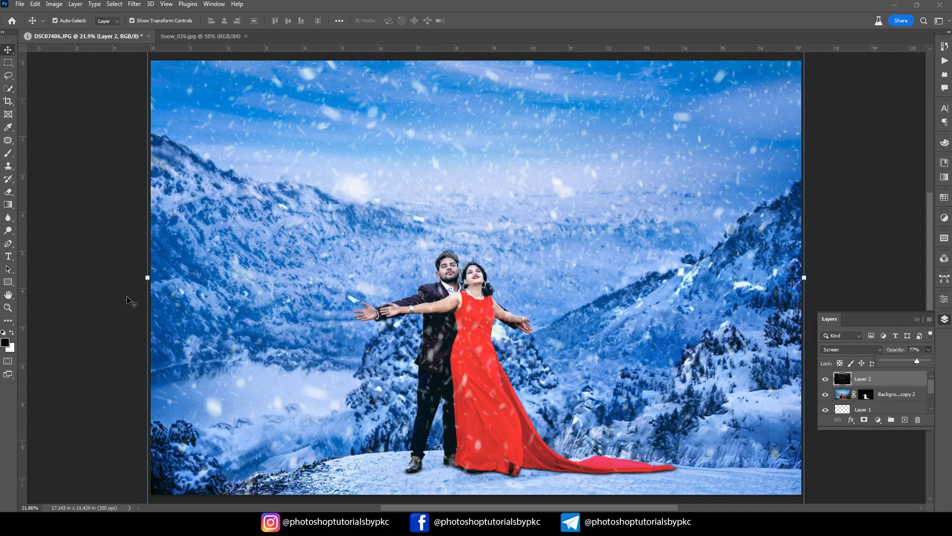
- Add a layer mask to the snow overlay and switch to a Soft Round brush at a 0° angle for masking around the couple
left_click(864, 421)
key("ctrl+plus")
key("ctrl+plus")
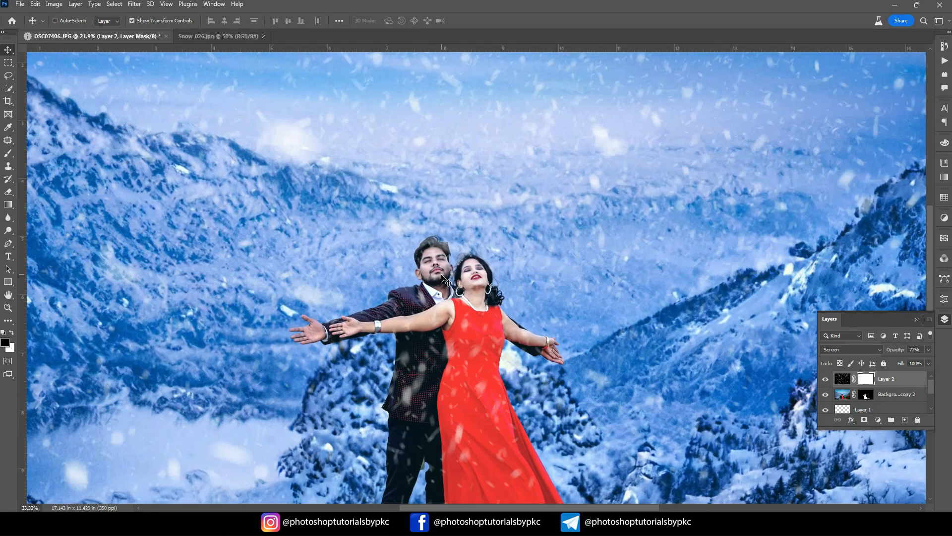
key("ctrl+plus")
key("b")
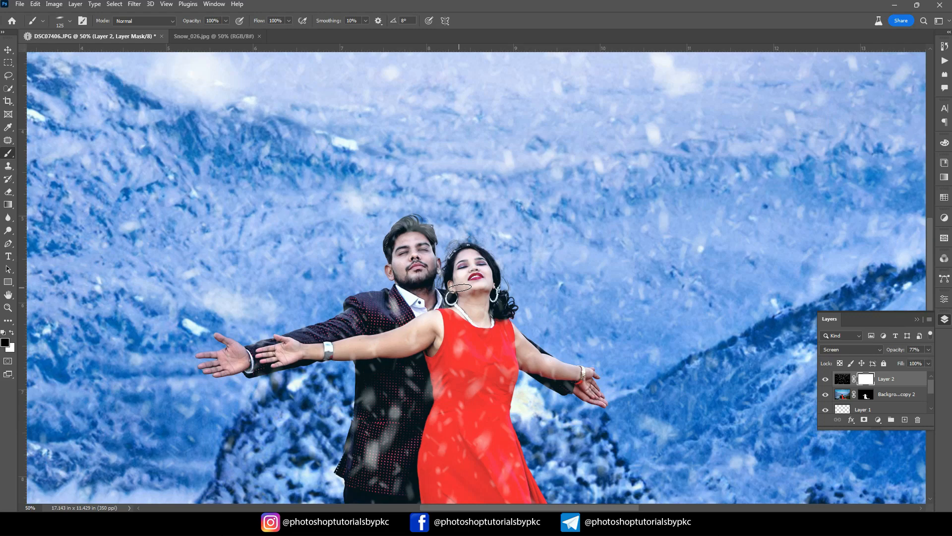
right_click(460, 287)
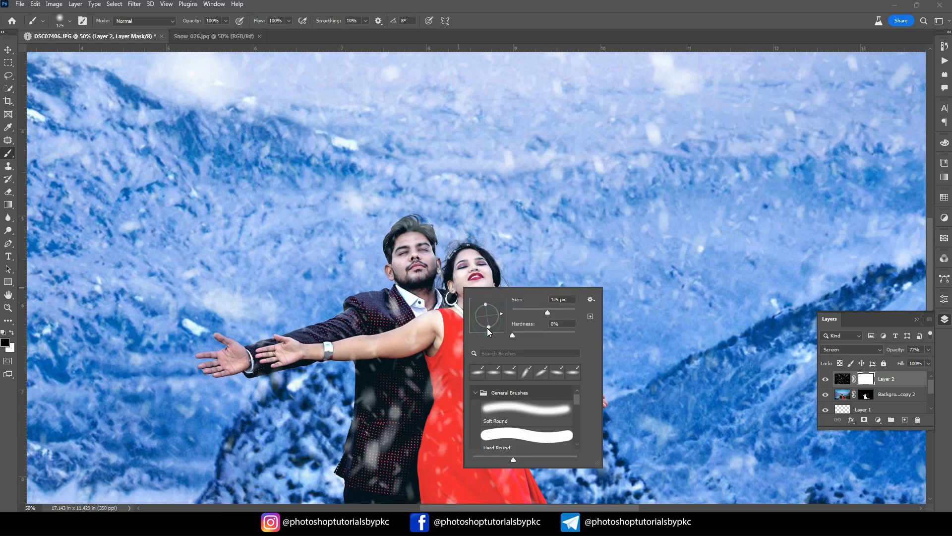
double_click(499, 410)
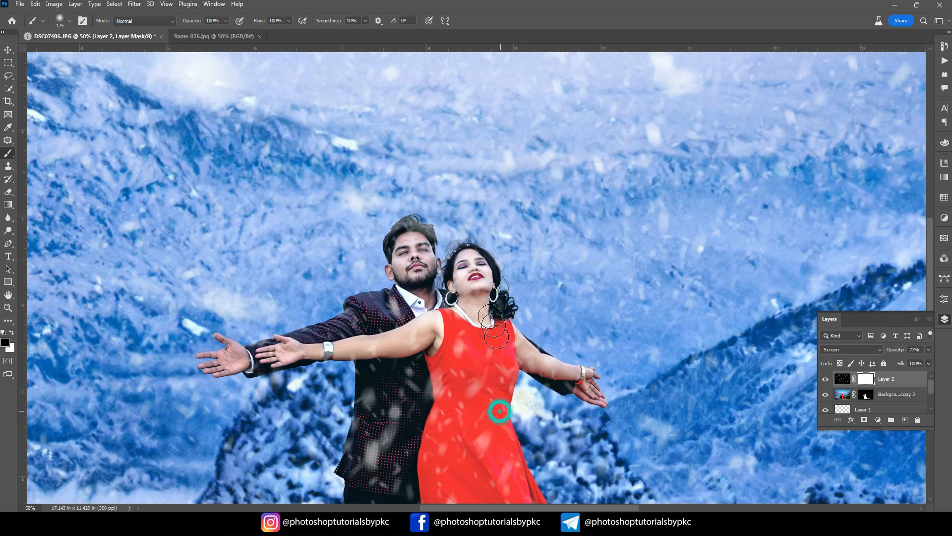
- Paint black on the snow overlay's mask to clear the snowflakes from the couple's faces and the woman's neck, and deselect the layer
mouse_move(474, 281)
left_mouse_down()
mouse_move(471, 260)
mouse_move(478, 277)
mouse_move(463, 303)
mouse_move(473, 288)
mouse_move(480, 311)
mouse_move(471, 255)
mouse_move(430, 270)
mouse_move(408, 239)
mouse_move(416, 277)
mouse_move(389, 300)
mouse_move(424, 295)
mouse_move(409, 263)
left_mouse_up()
left_click(480, 266)
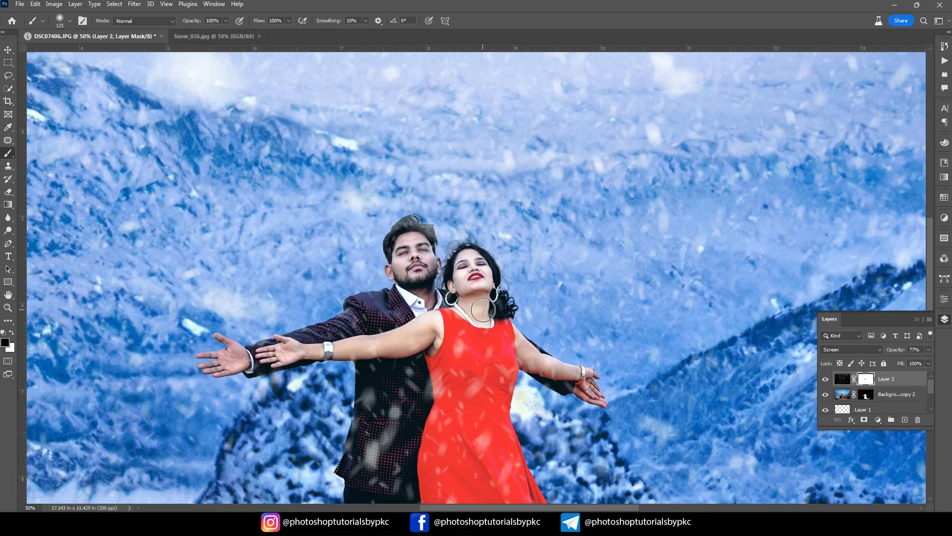
key("ctrl+0")
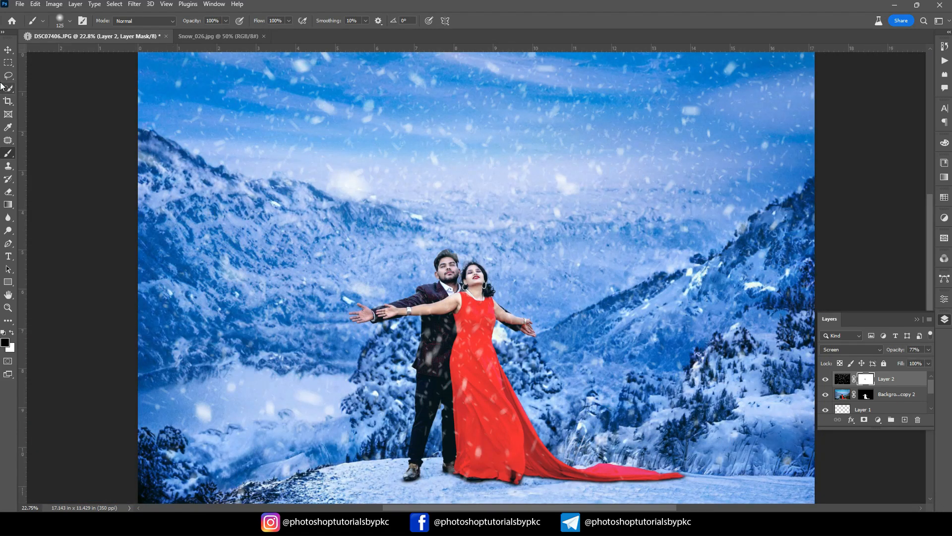
left_click(8, 50)
left_click(866, 215)
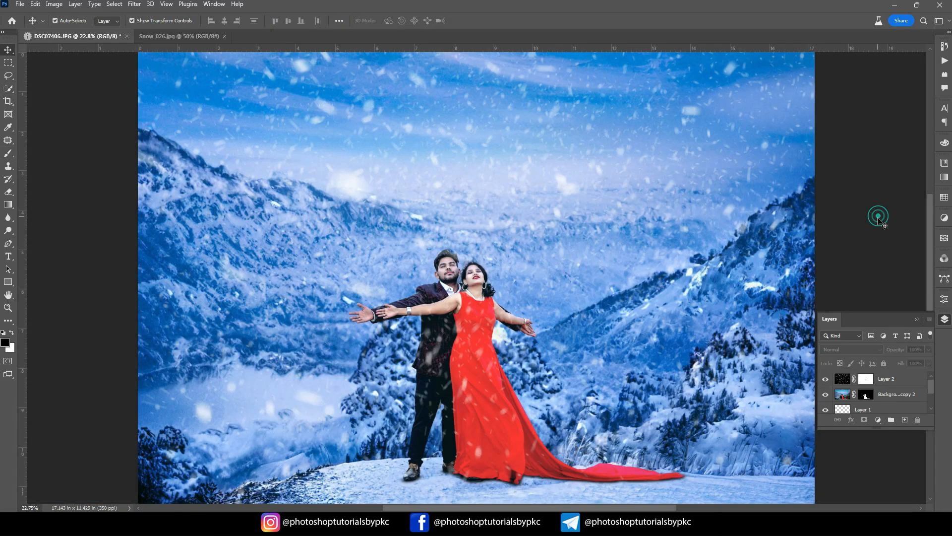
- Select all the layers above the original Background and group them
left_click_drag(891, 434, 873, 500)
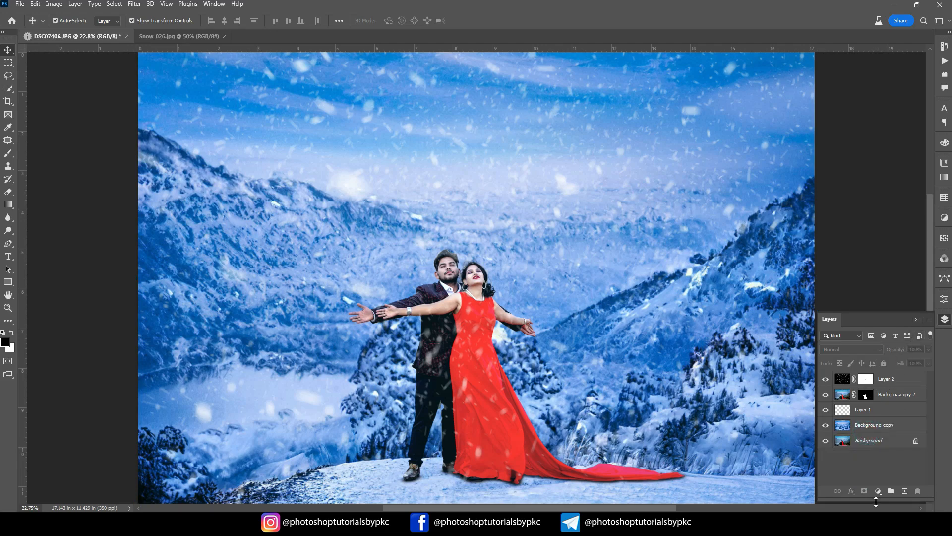
left_click(874, 428)
left_click(884, 410, "ctrl")
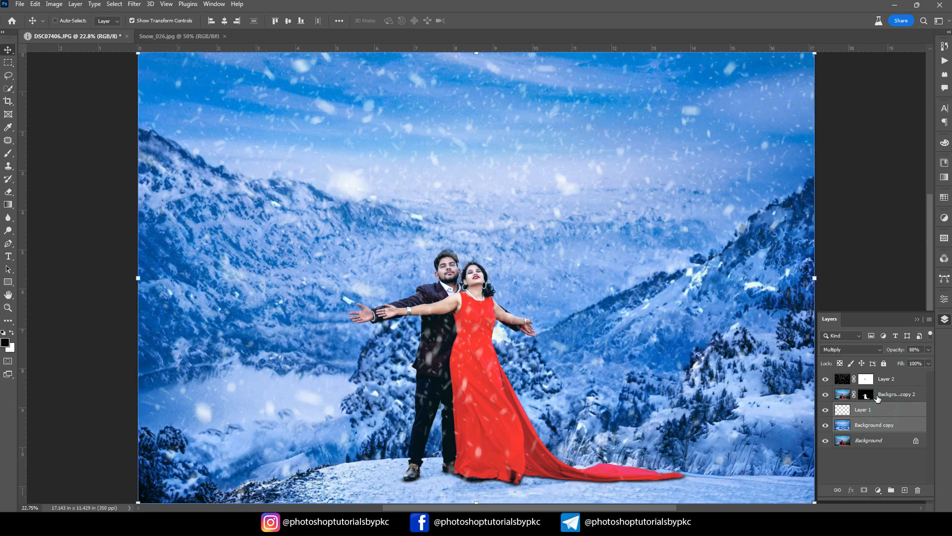
left_click(884, 380, "ctrl")
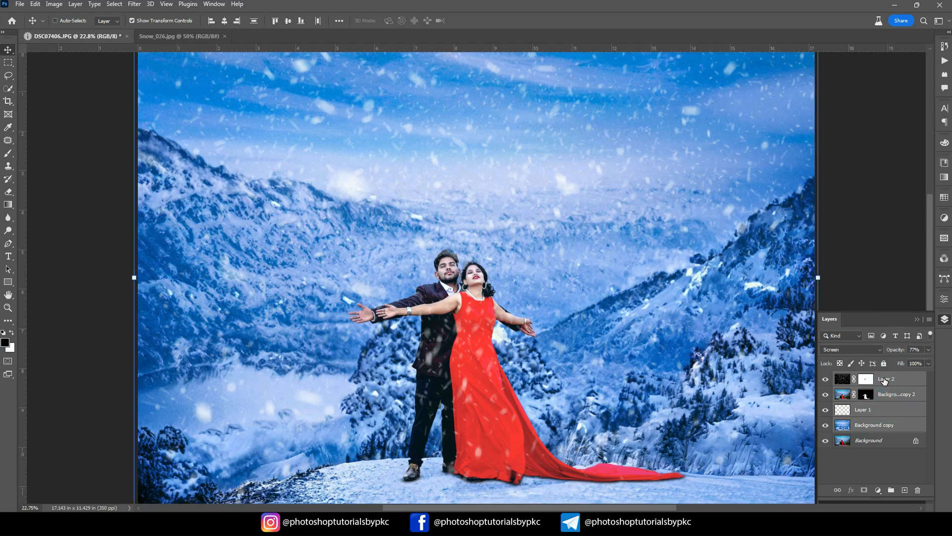
key("ctrl+g")
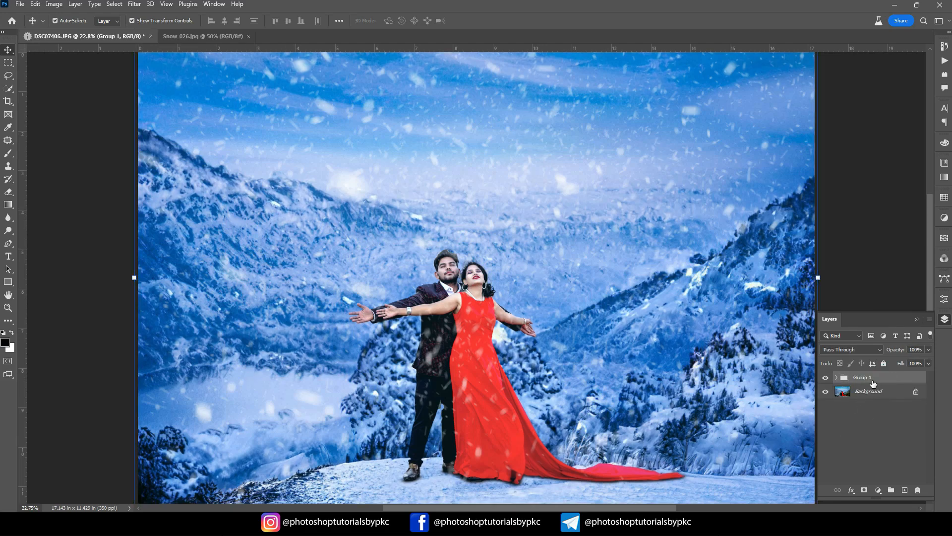
- Compare the grouped winter edit with the original photo and merge the group into a single layer
left_click(826, 380)
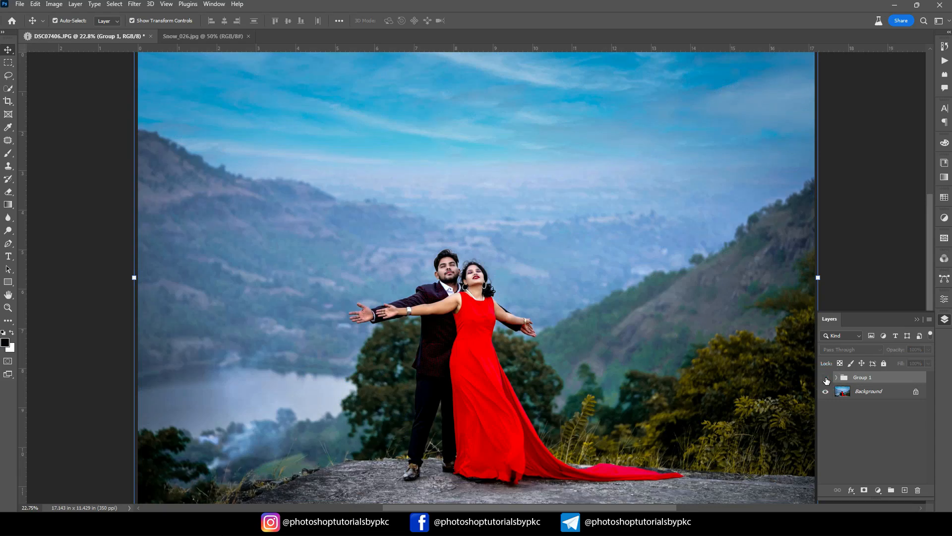
left_click(826, 380)
left_click(826, 380)
left_click(826, 380)
right_click(868, 379)
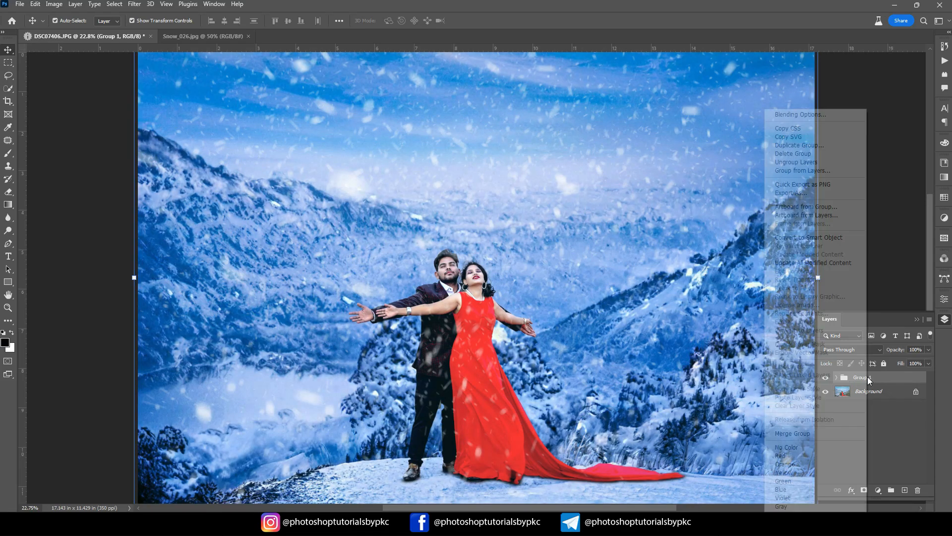
left_click(796, 433)
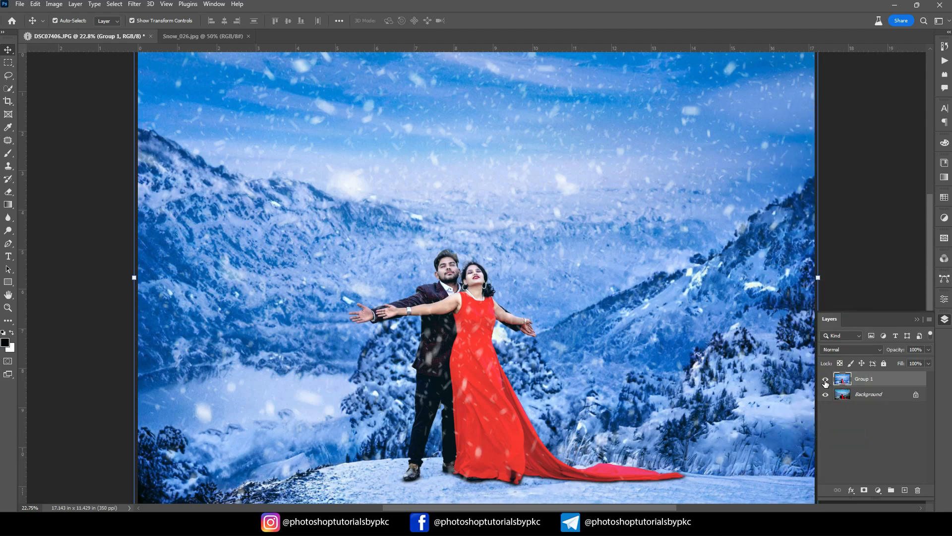
left_click(825, 380)
left_click(826, 380)
- Open the Camera Raw Filter on the merged layer and set Exposure to -0.35, Highlights to -18 and Shadows to -4
left_click(134, 4)
left_click(144, 80)
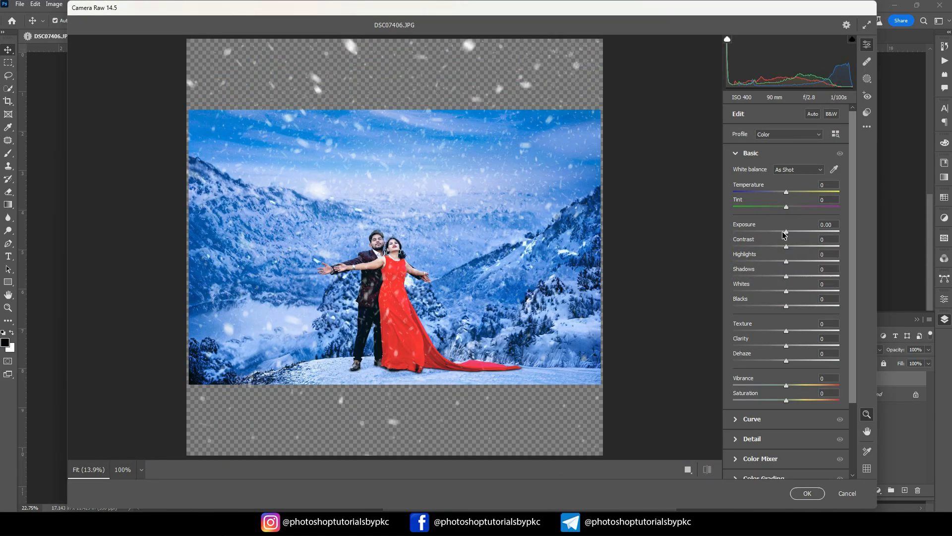
left_click_drag(784, 233, 784, 283)
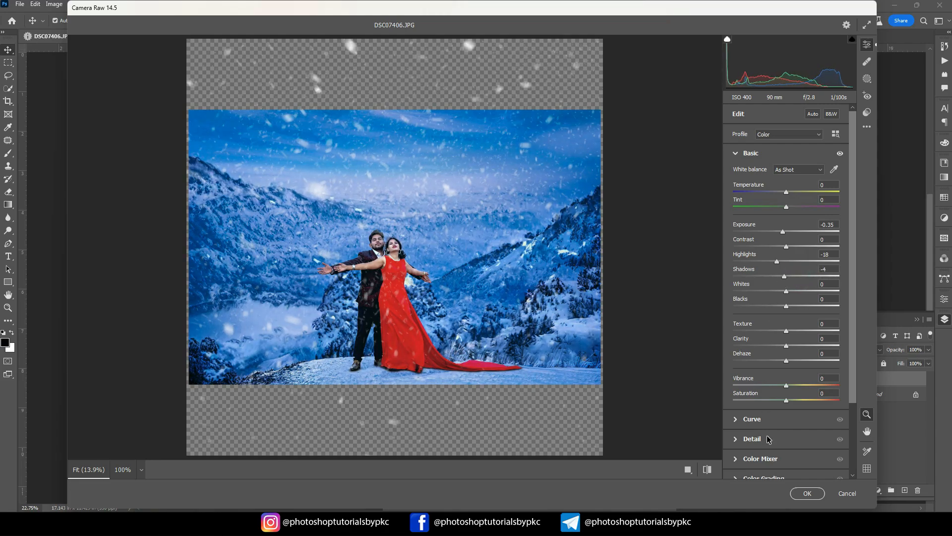
- Add a dark vignette in Camera Raw with Vignetting -54, Midpoint 38 and Roundness -7
scroll(768, 439, "down", 3)
left_click(736, 451)
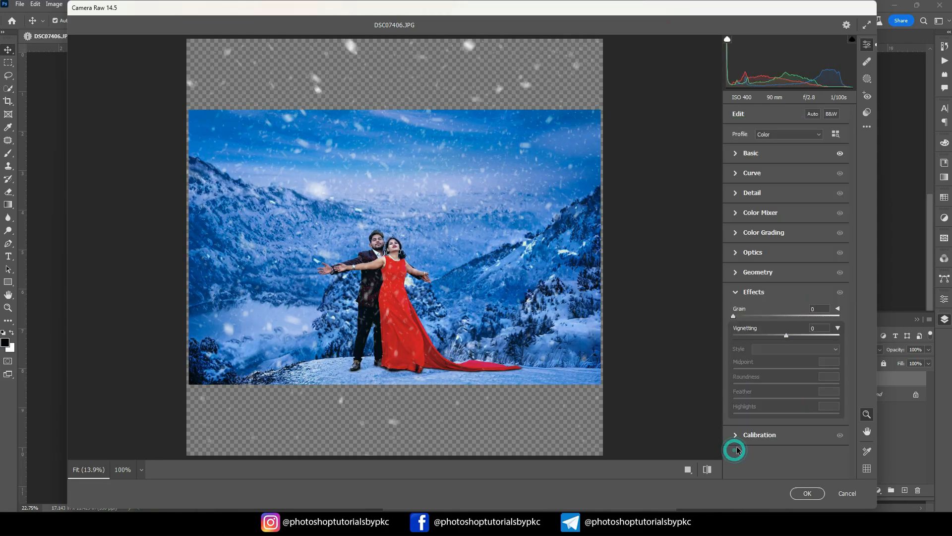
left_click(773, 336)
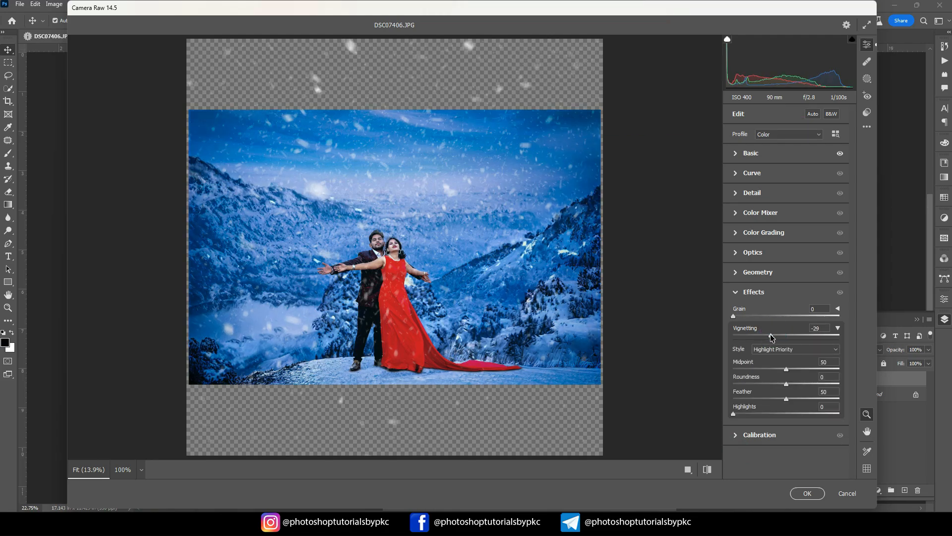
left_click_drag(771, 336, 758, 335)
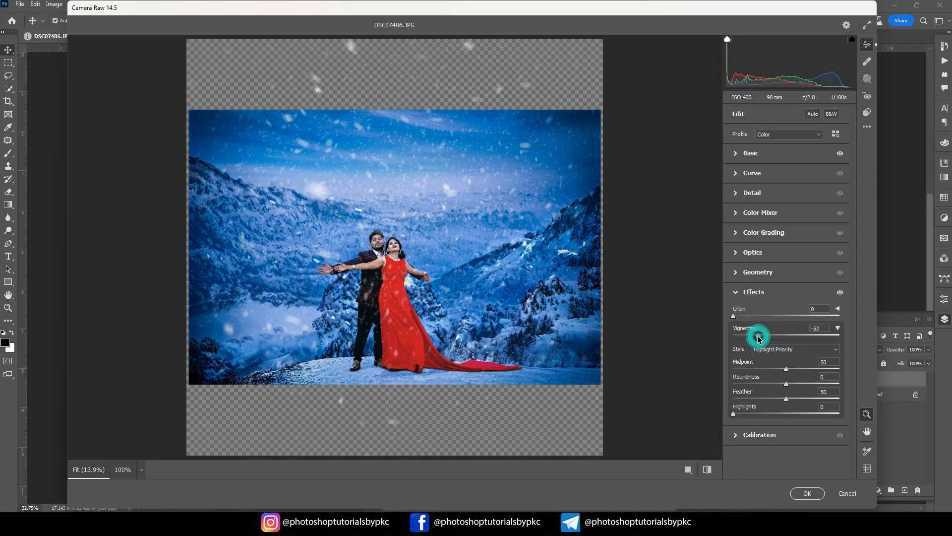
left_click(772, 369)
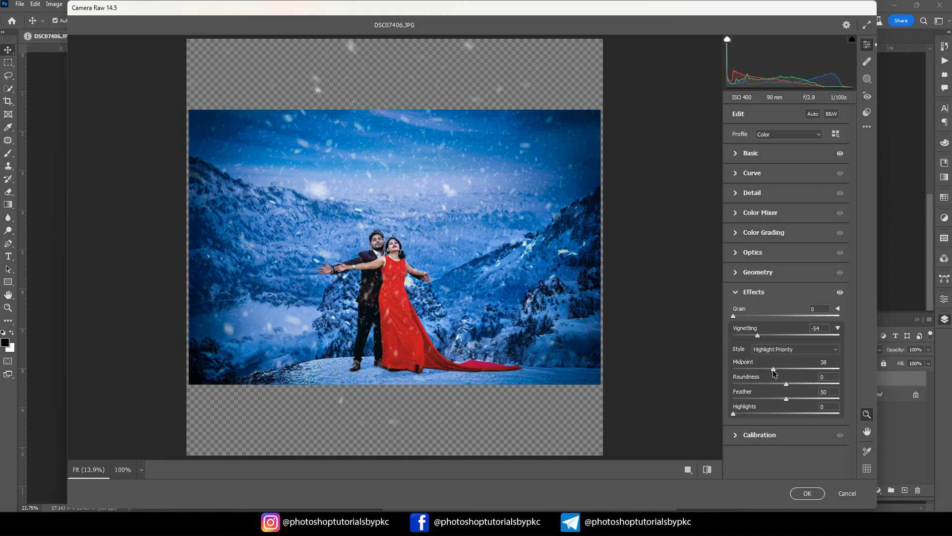
mouse_move(798, 384)
left_mouse_down()
mouse_move(770, 384)
mouse_move(782, 386)
left_mouse_up()
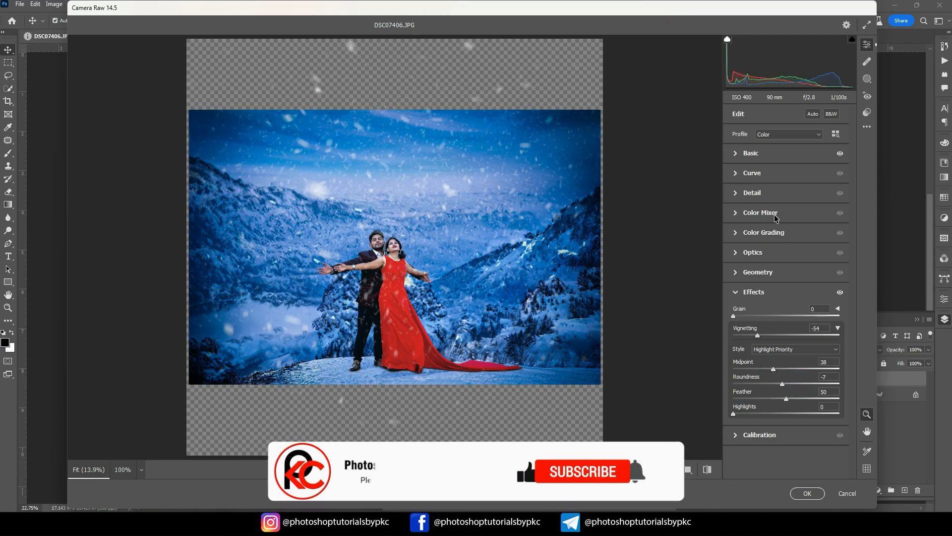
- Warm the white balance Temperature to +15, adjust the Tint, and apply the Camera Raw adjustments to the merged layer
left_click(736, 153)
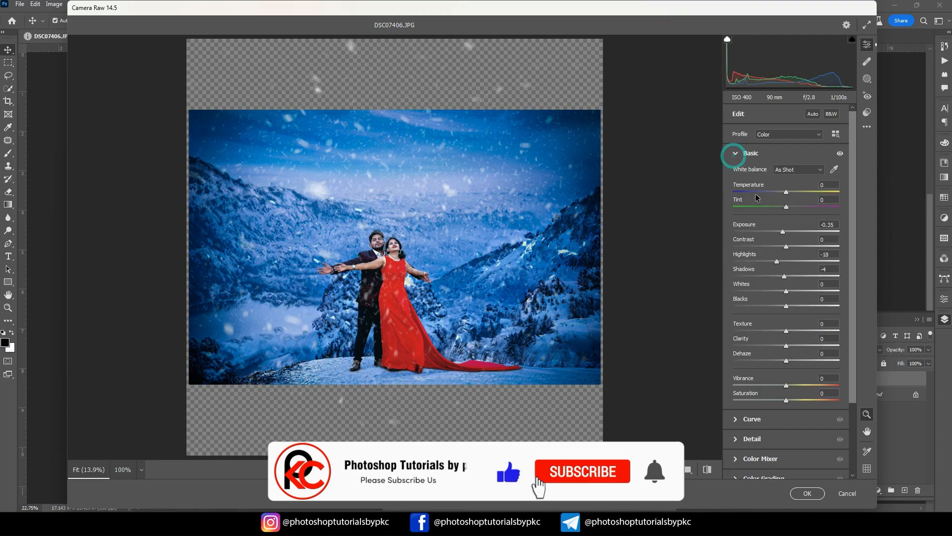
left_click_drag(787, 193, 795, 196)
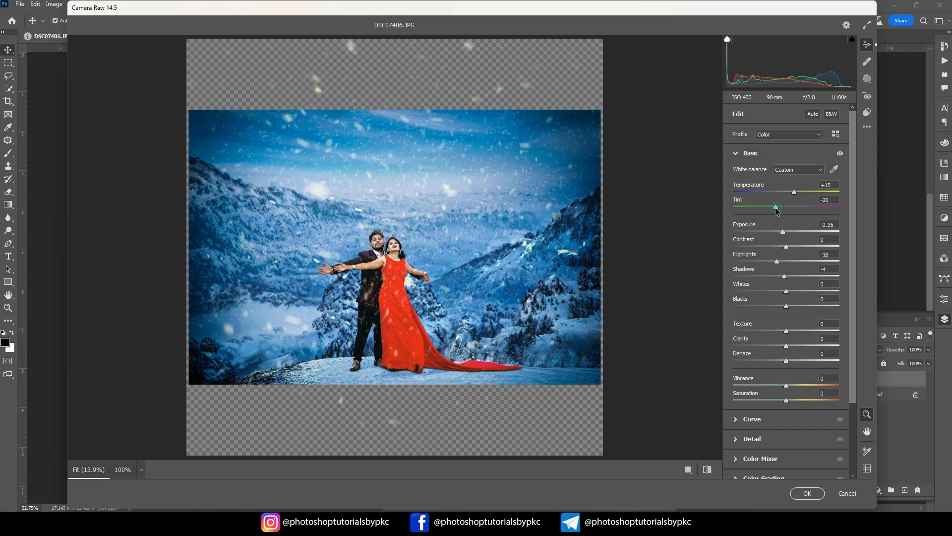
left_click_drag(786, 207, 793, 214)
left_click(808, 493)
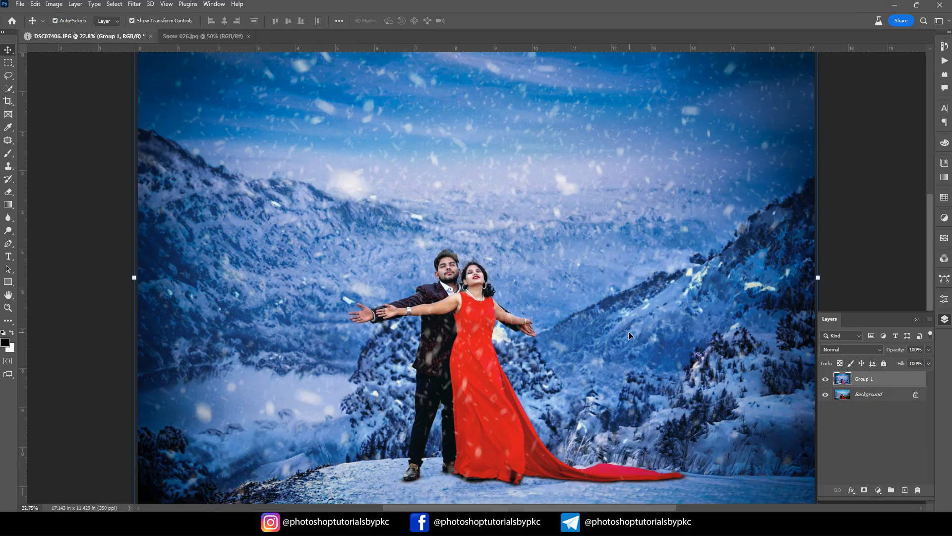
- Compare the finished winter image with the original photo by toggling the merged layer's visibility, and collapse the layer list
left_click(867, 288)
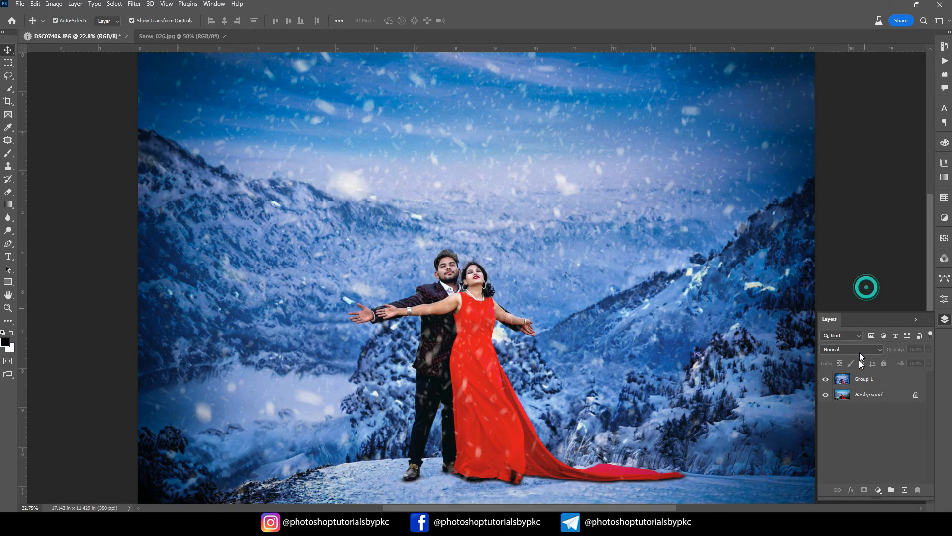
left_click(825, 380)
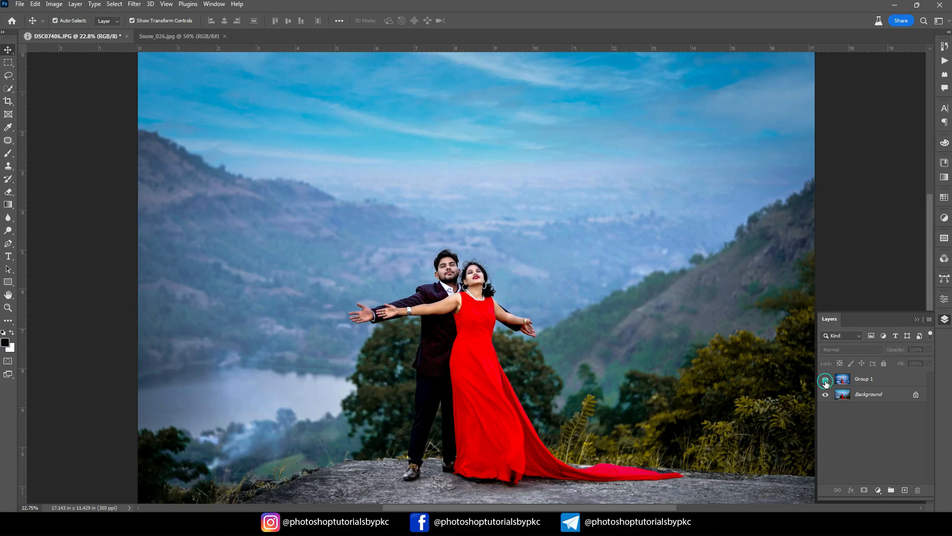
left_click(825, 379)
left_click(917, 320)
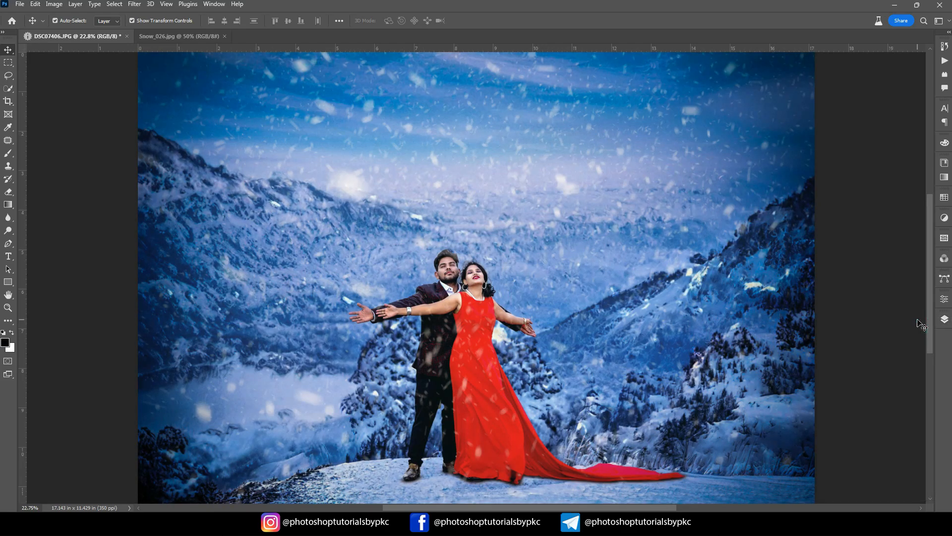